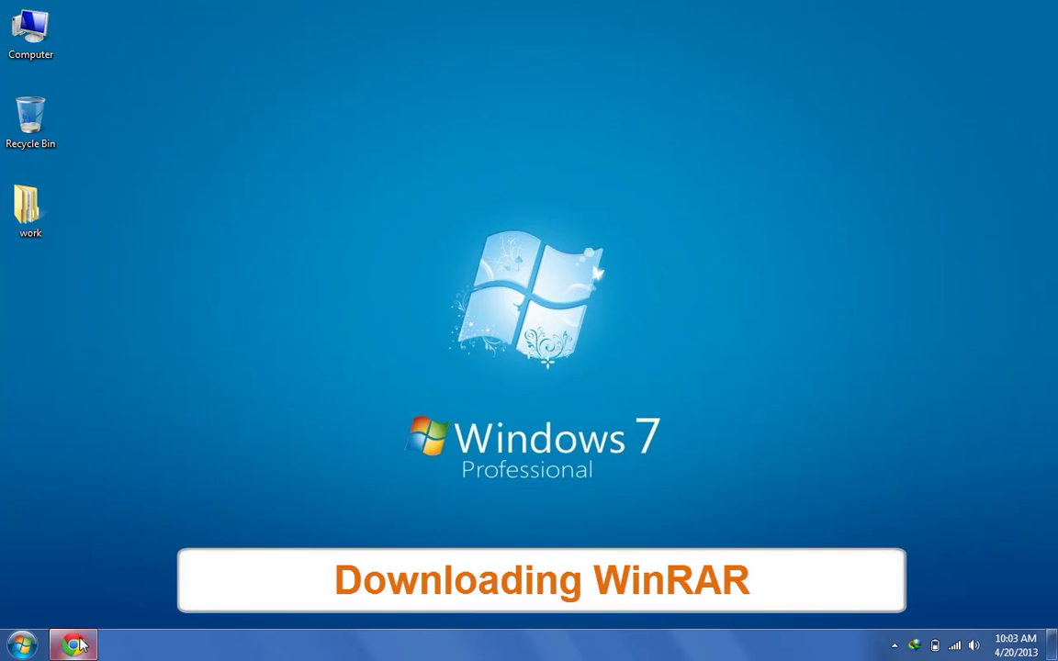
Search Google for 'winrar' in Chrome
click(73, 645)
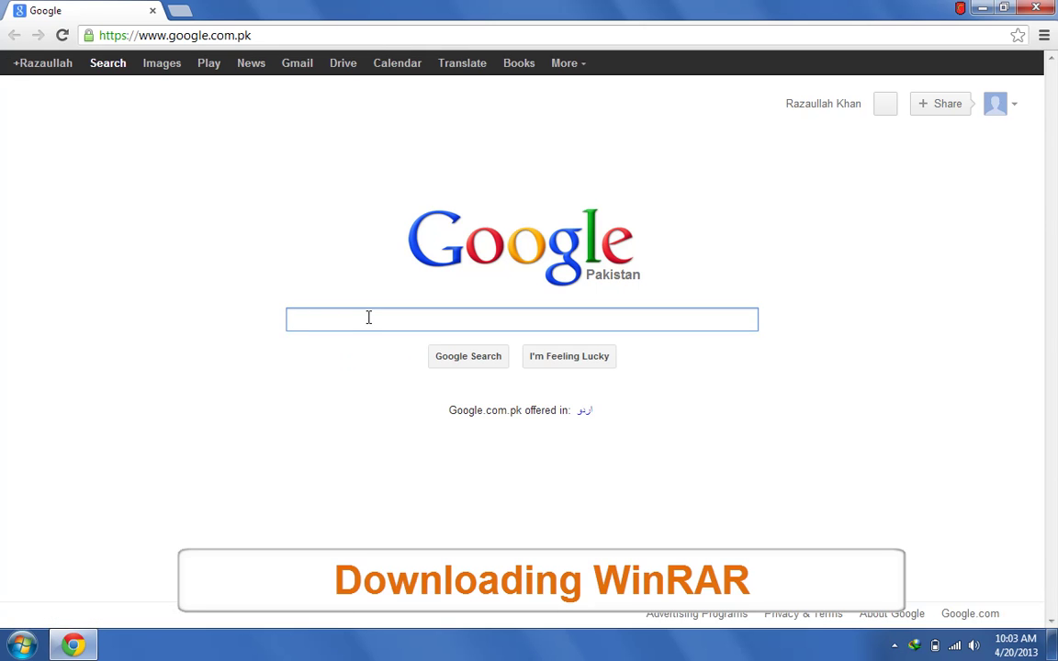
text(winrar)
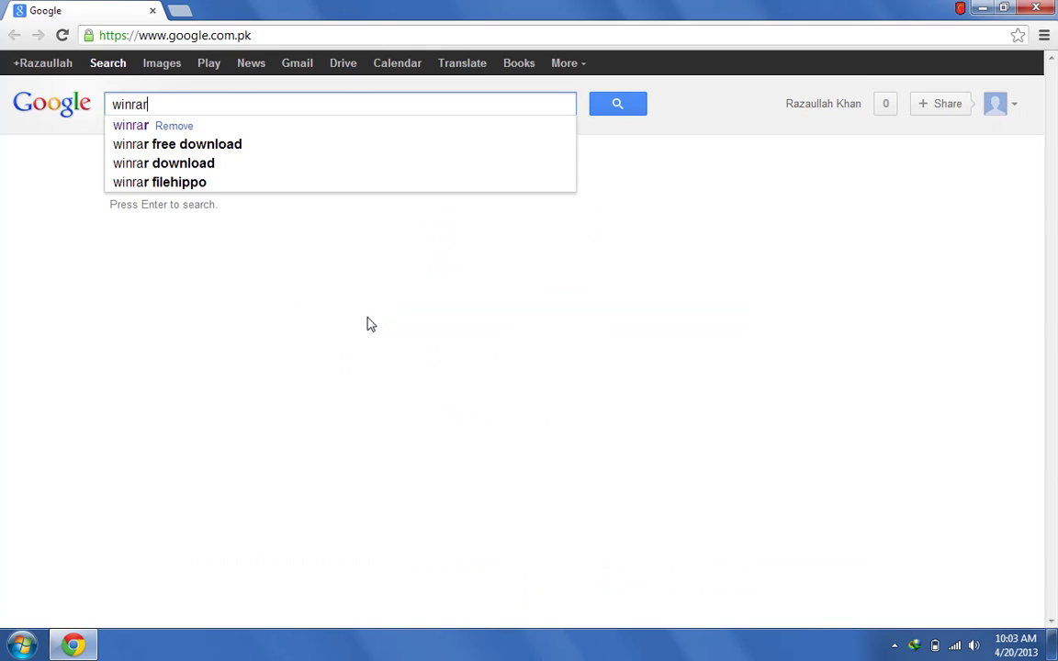
key(Return)
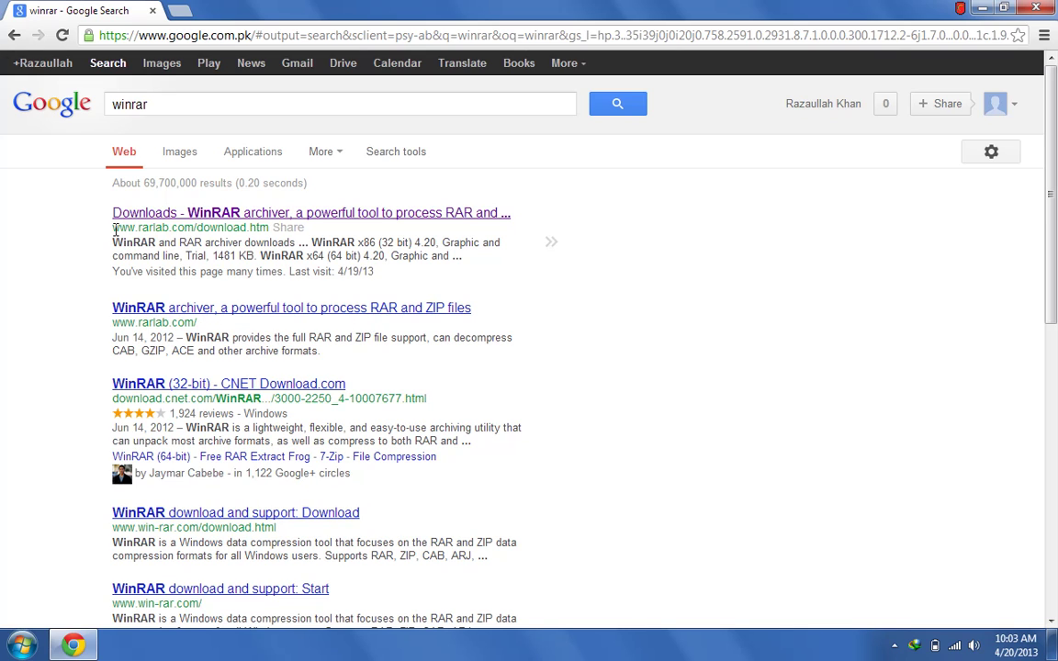
drag(114, 230, 249, 229)
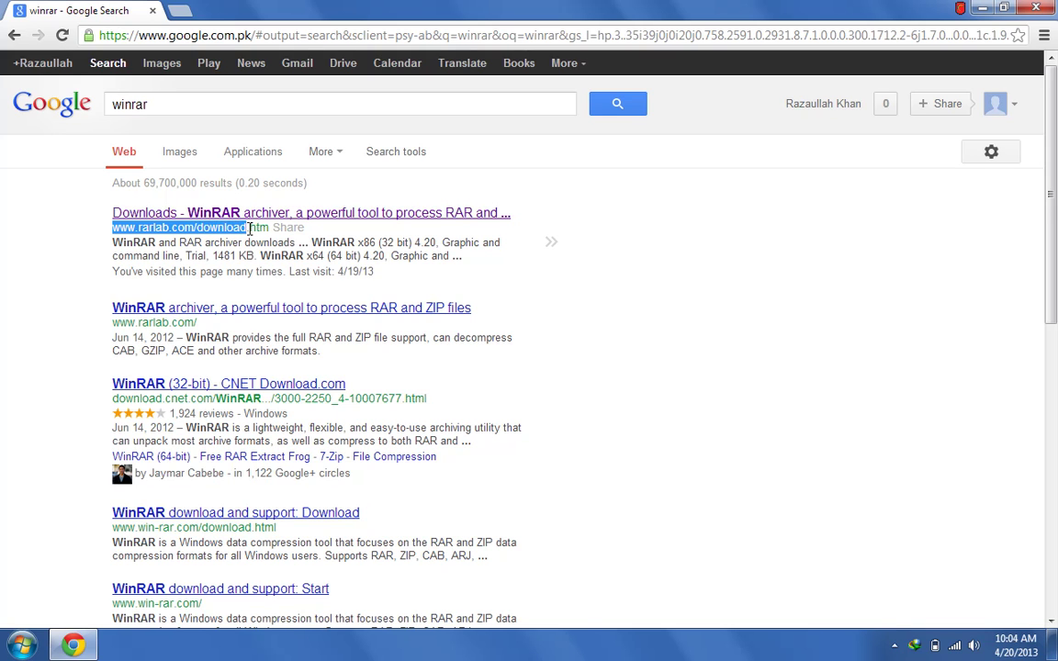
click(237, 228)
Go to the rarlab.com downloads page and scroll through its localized versions list
click(278, 215)
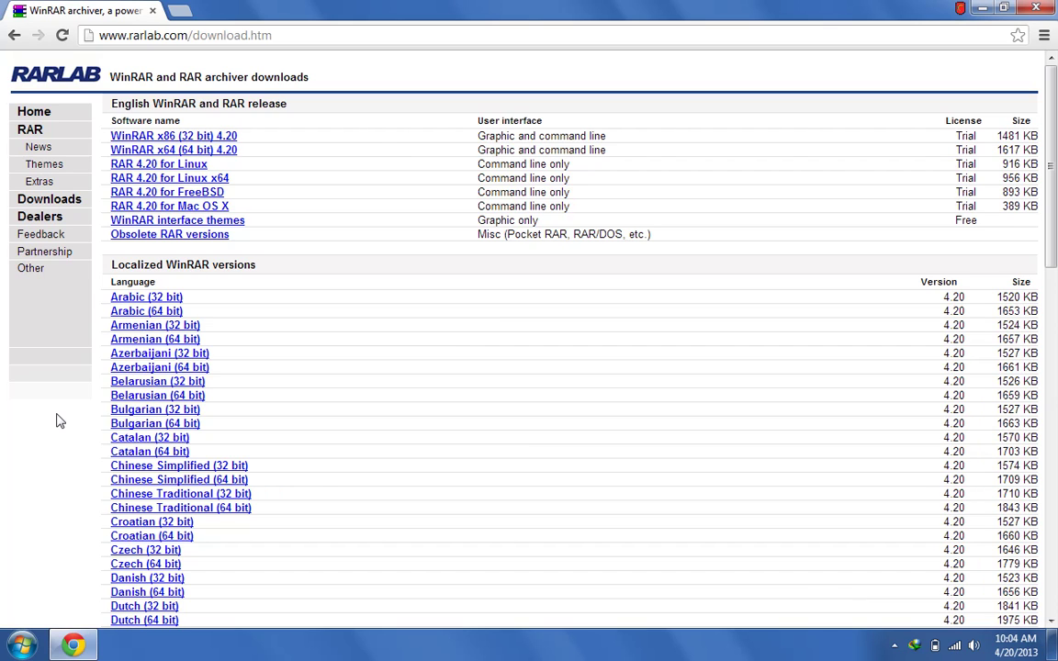
scroll(76, 416, down, 7)
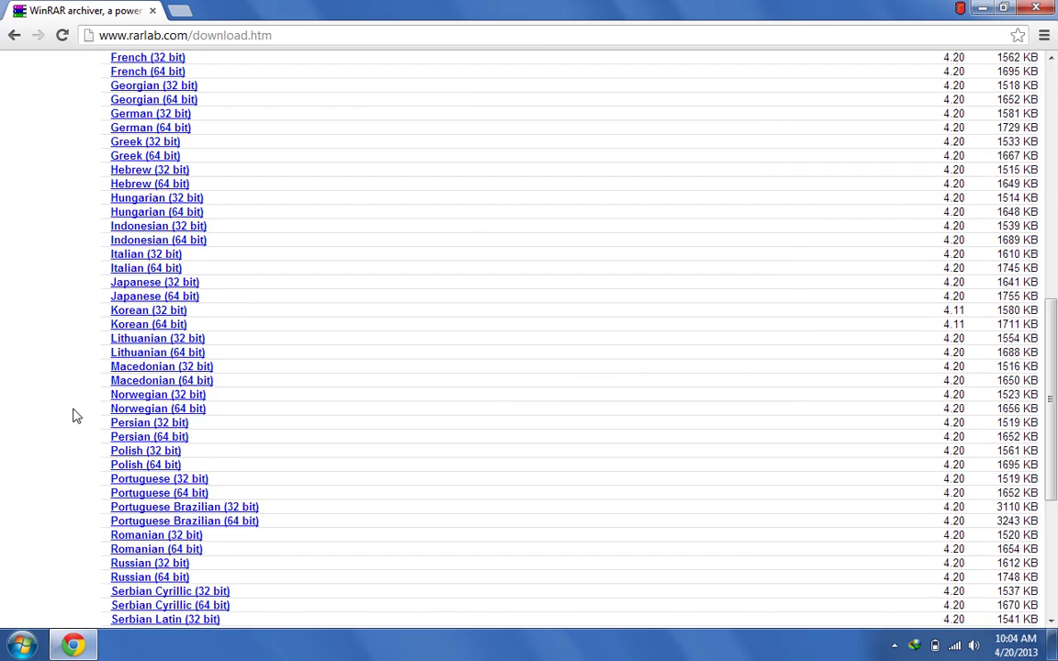
scroll(75, 416, down, 3)
scroll(76, 416, down, 1)
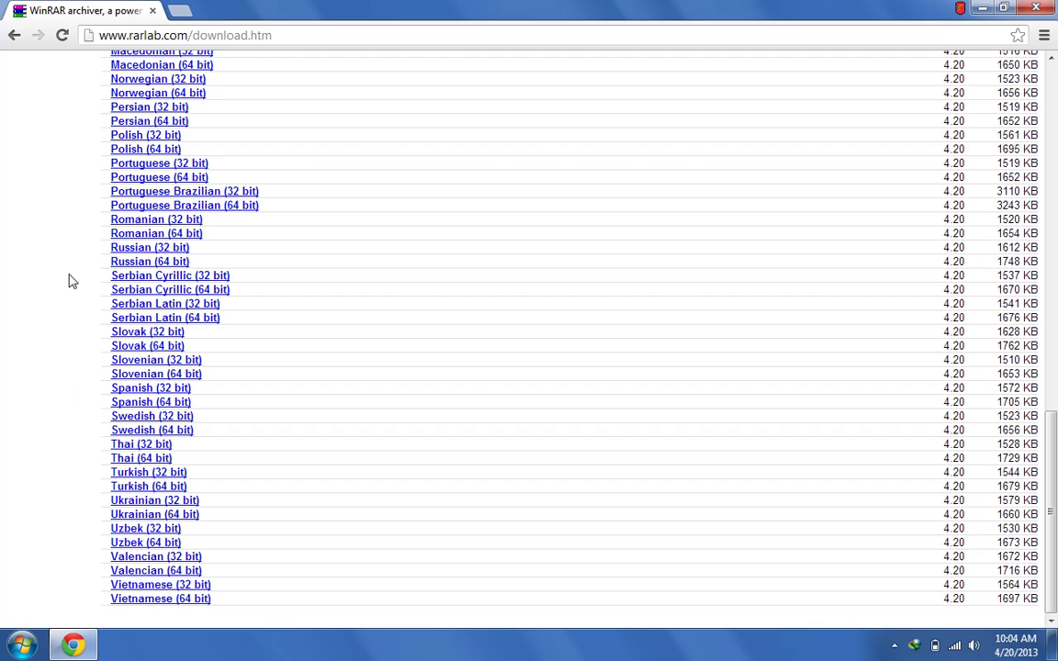
scroll(46, 249, up, 15)
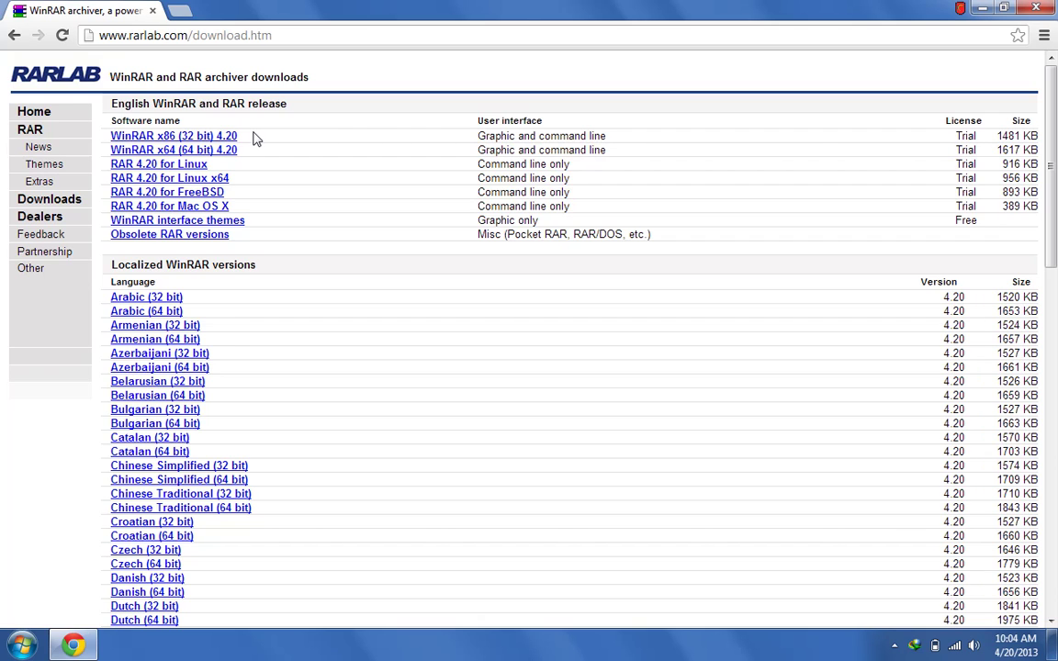
Download wrar420.exe (WinRAR x86 32-bit 4.20) with IDM and run the installer
click(190, 136)
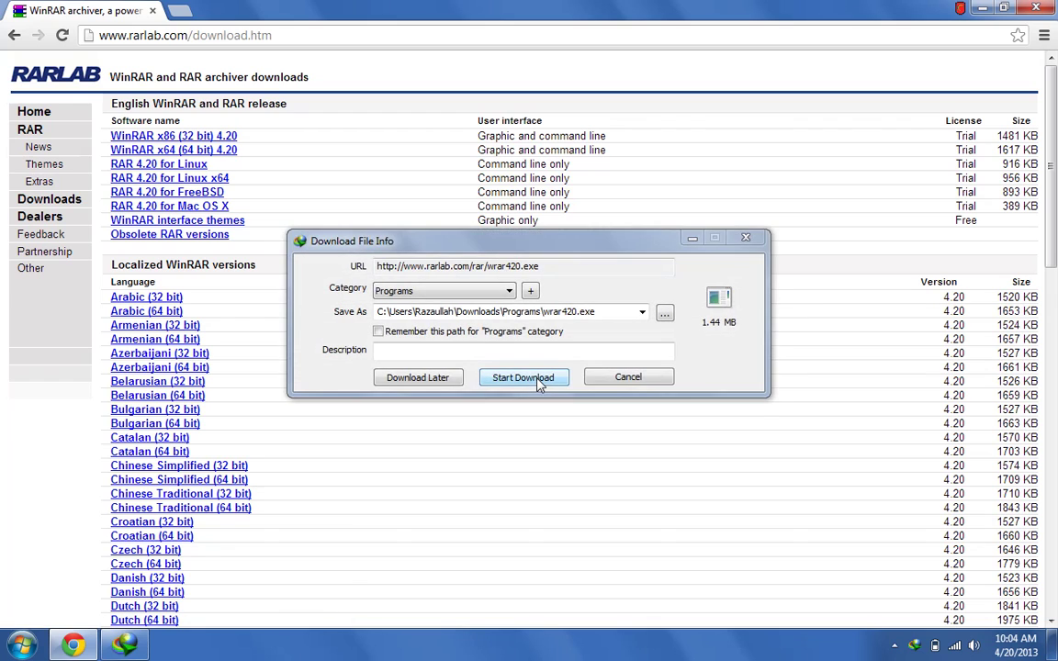
click(523, 377)
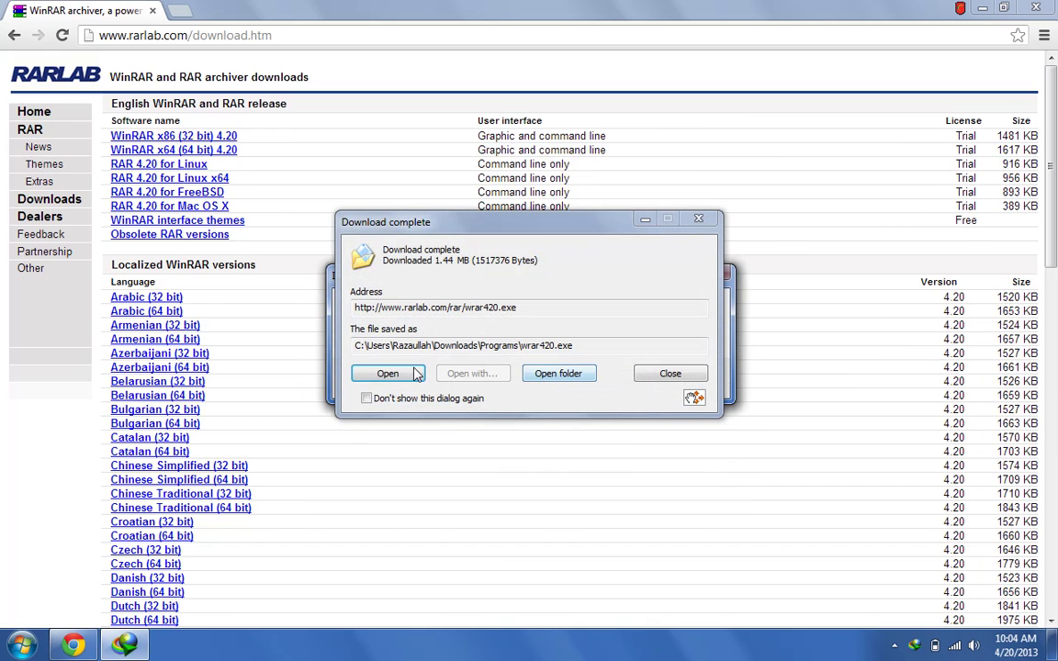
click(414, 373)
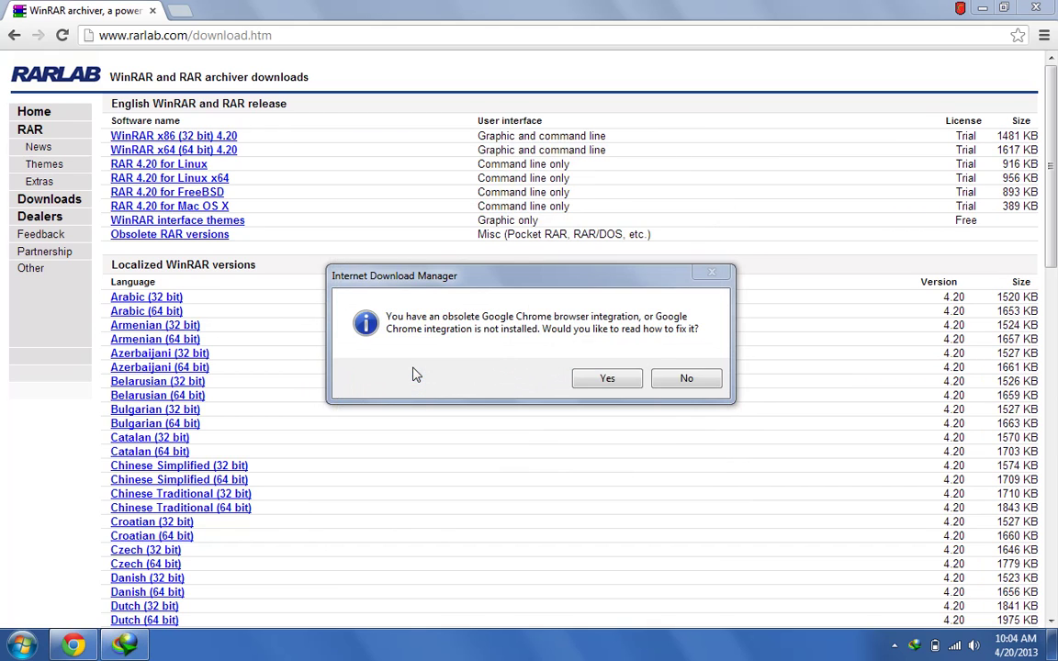
click(686, 386)
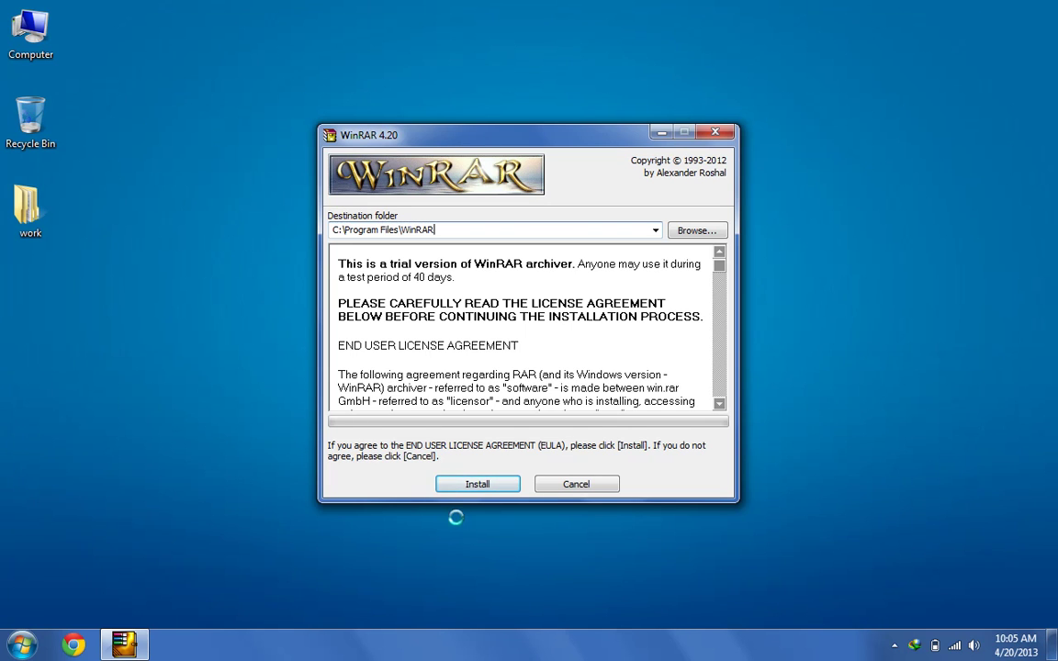
Install WinRAR to C:\Program Files\WinRAR, accepting the default association settings
click(477, 484)
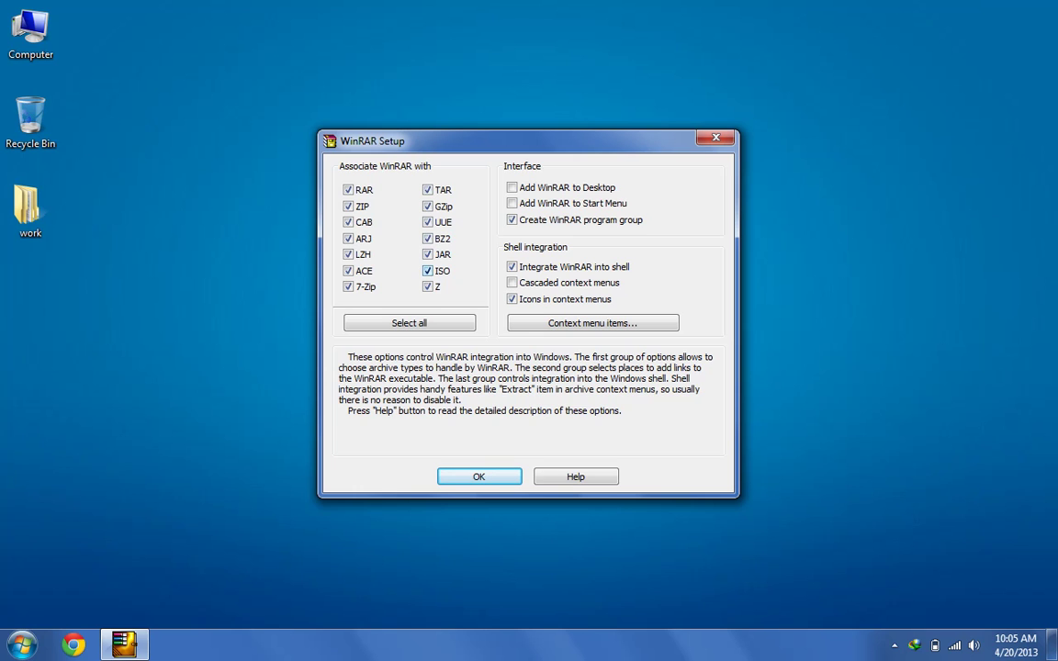
key(Return)
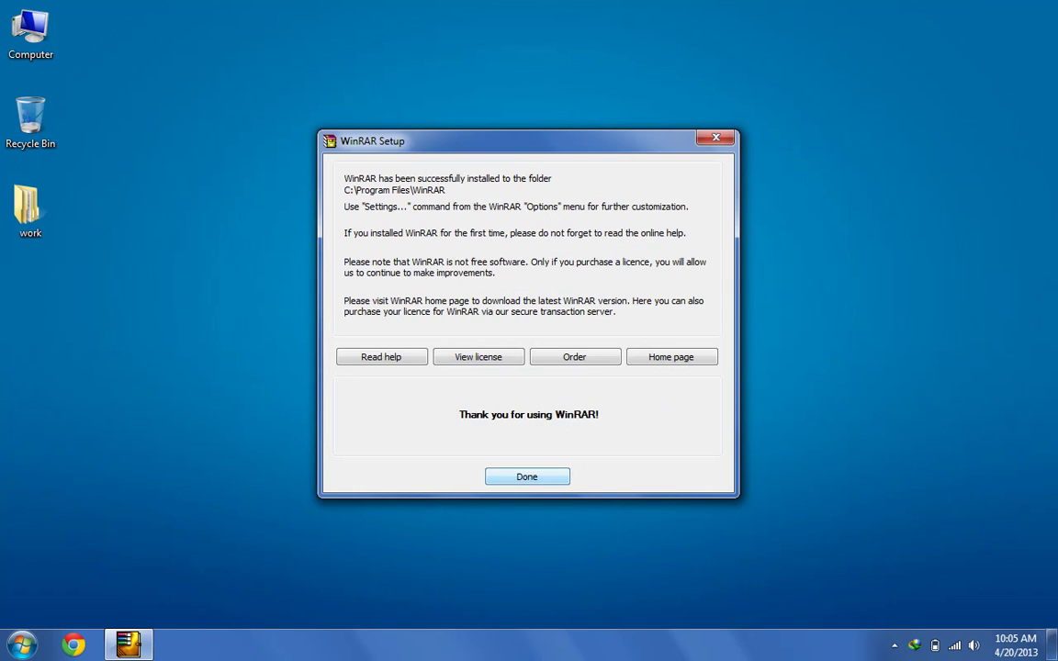
click(510, 479)
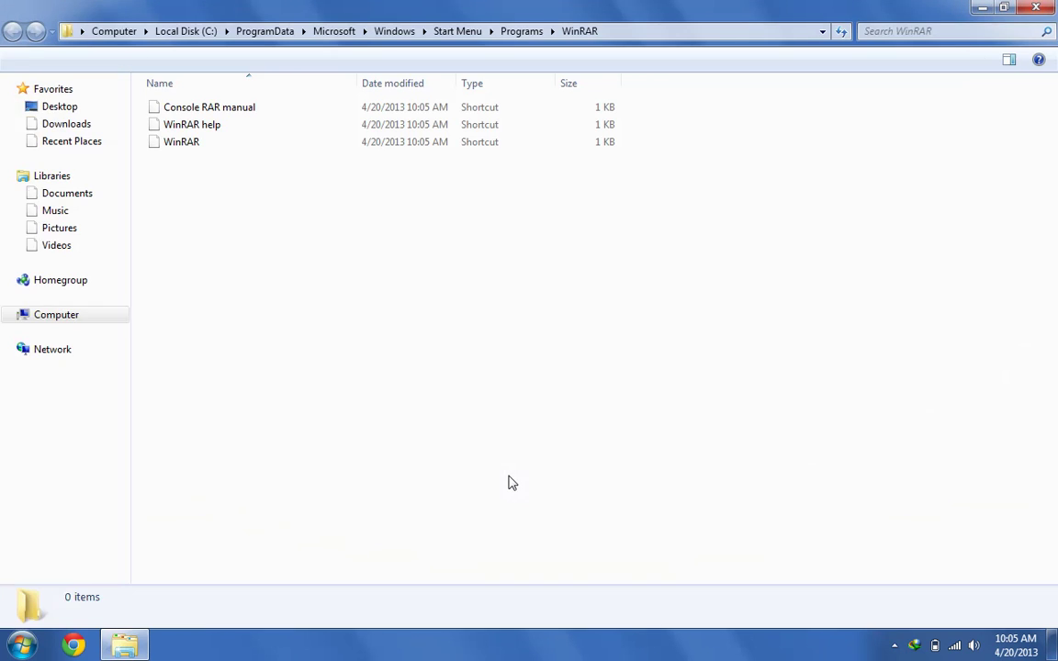
Compress the wallpapers folder in the work folder into wallpapers.rar
click(1035, 7)
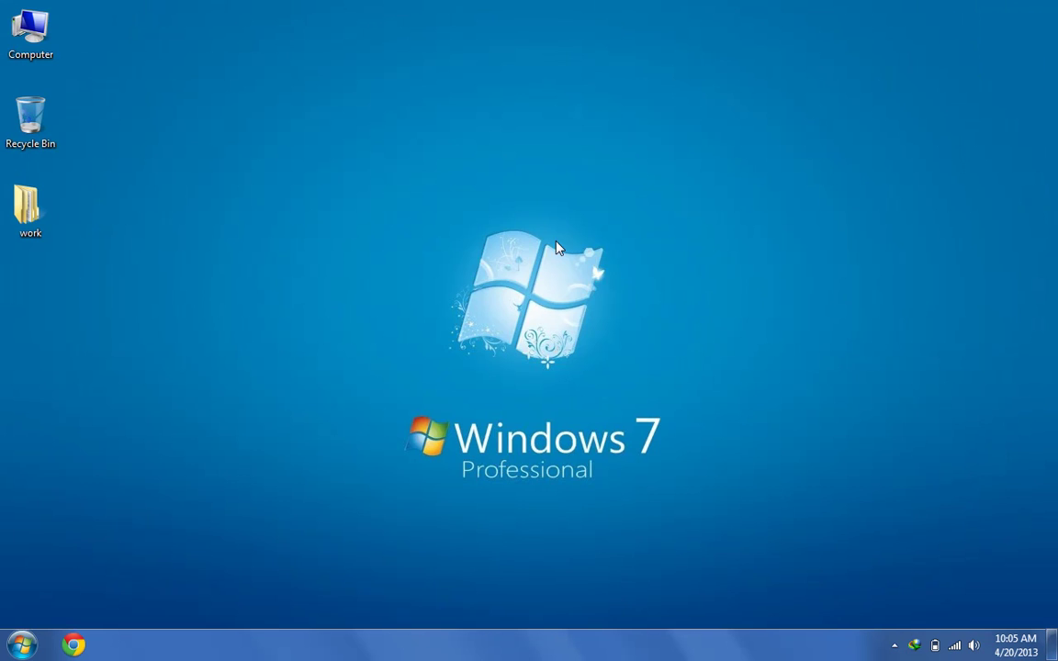
double_click(28, 210)
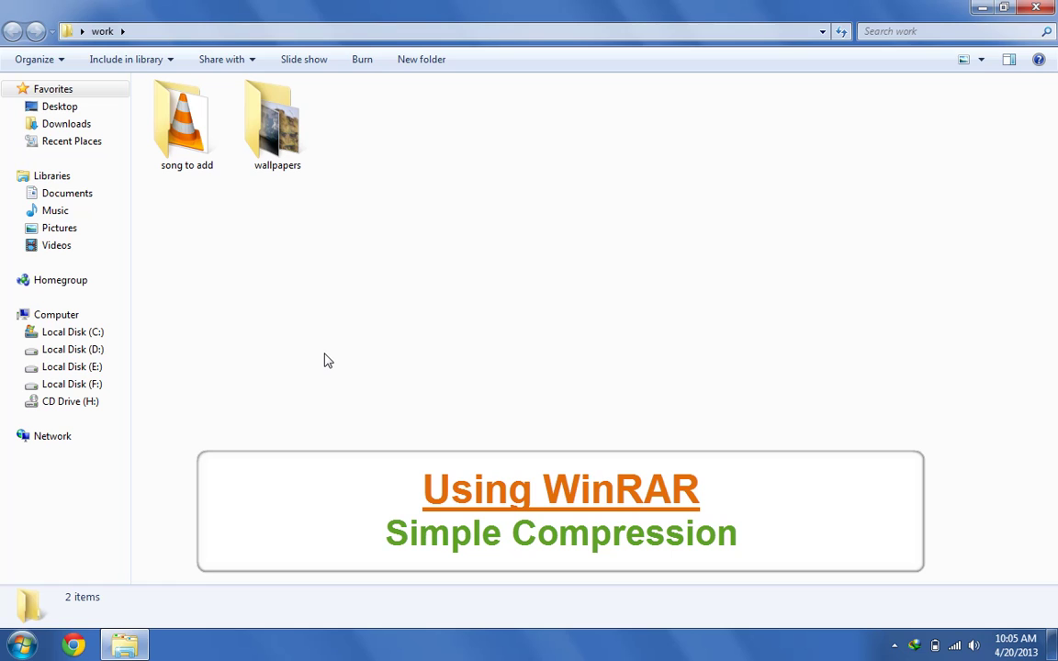
click(281, 129)
right_click(280, 128)
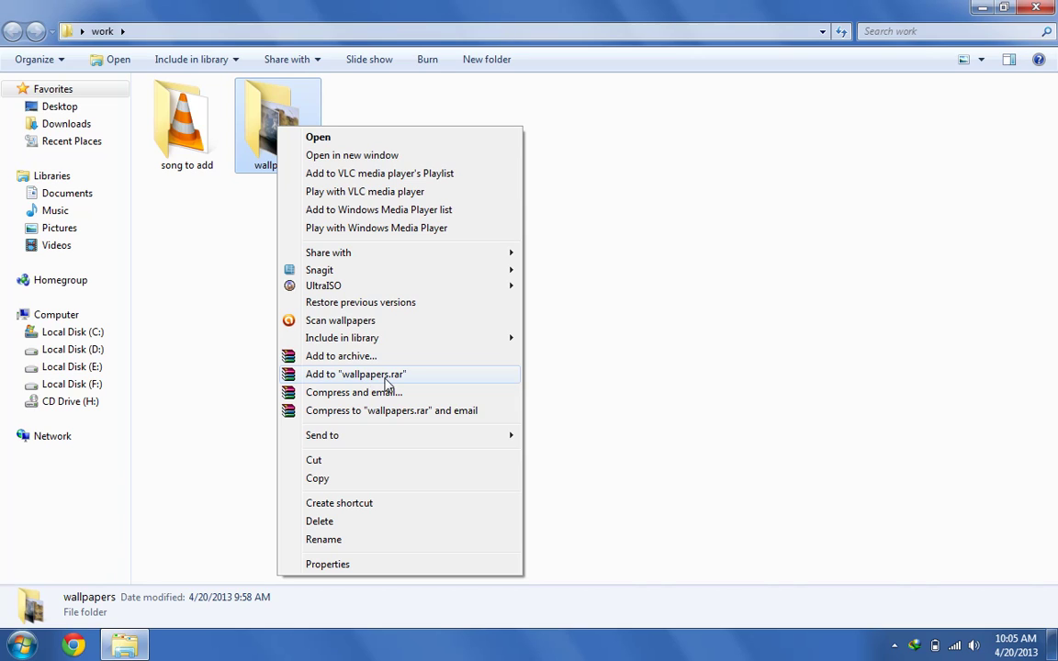
click(386, 373)
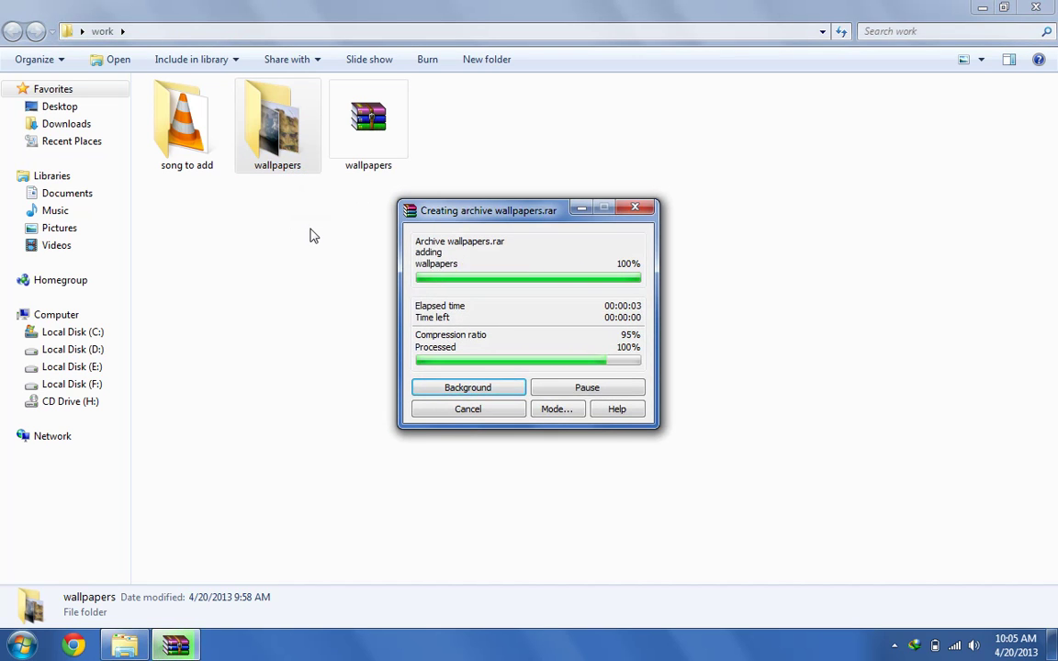
click(314, 239)
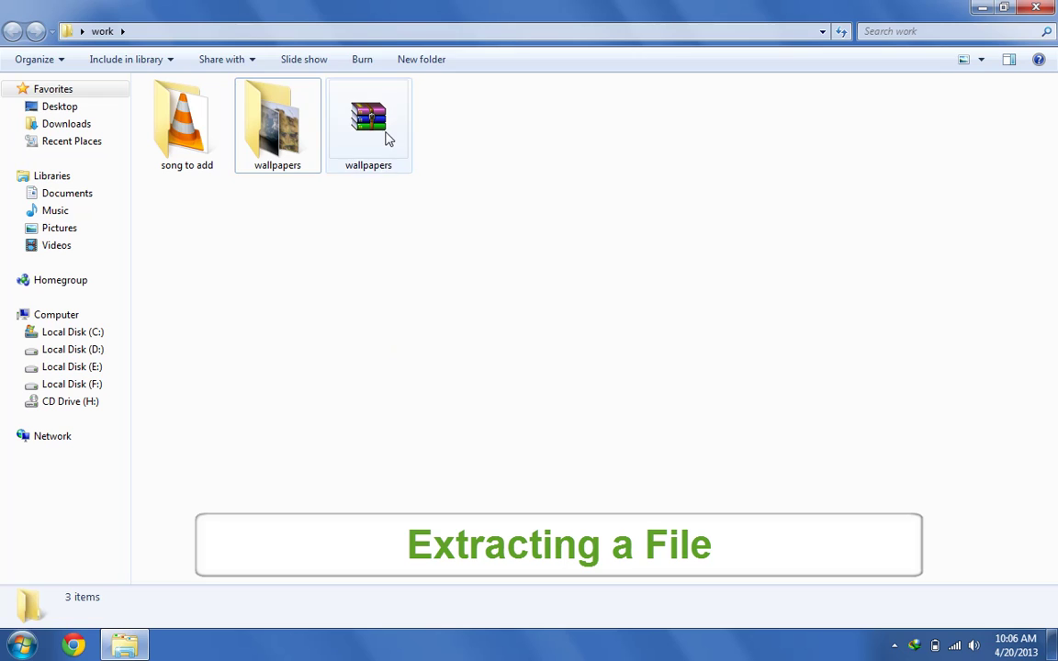
Open wallpapers.rar in WinRAR to view its contents
click(387, 138)
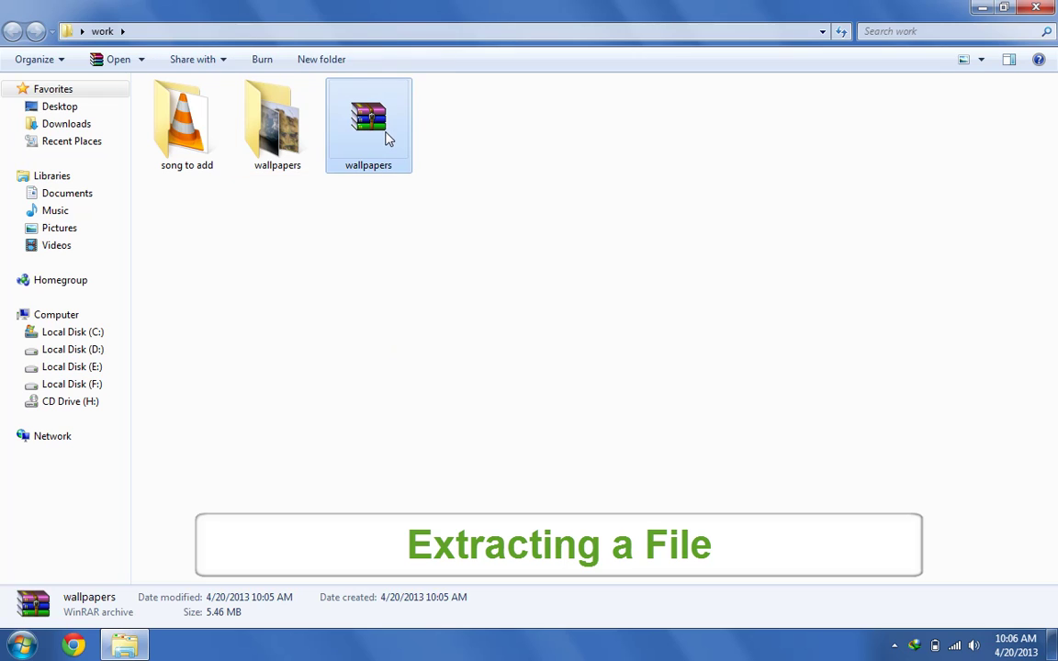
click(355, 435)
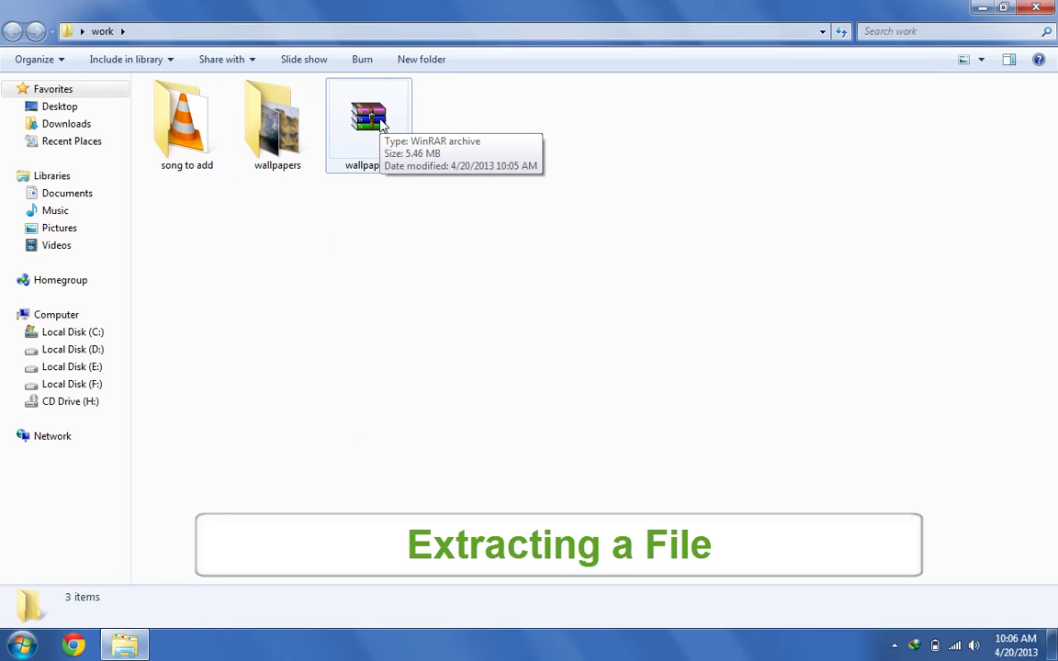
double_click(383, 126)
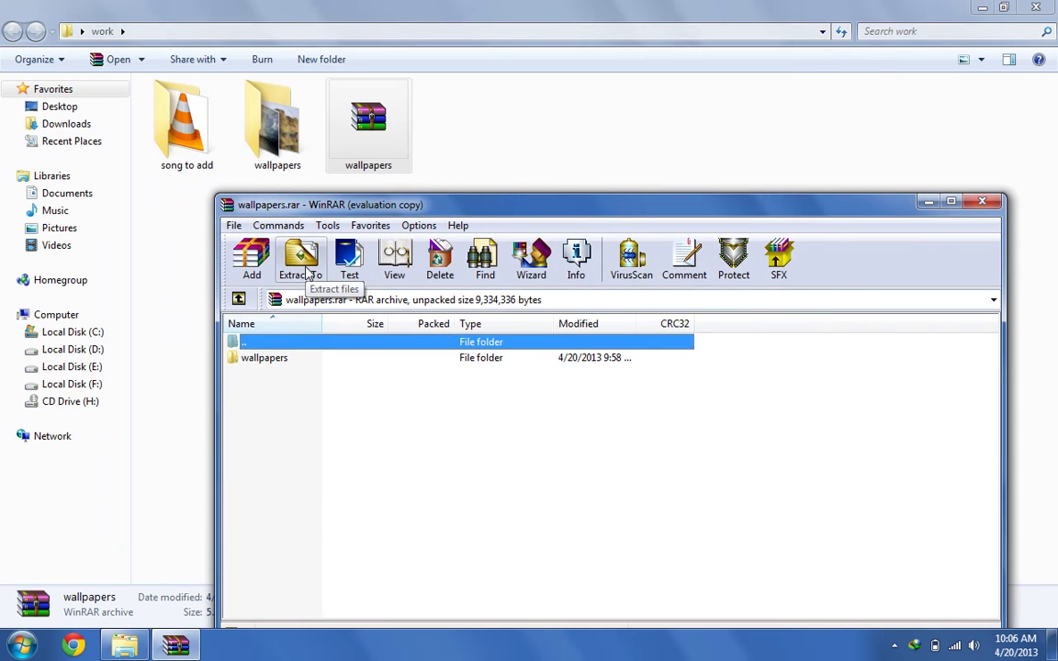
Extract the archive to the Desktop, then close WinRAR and minimize the work folder
click(303, 267)
drag(551, 239, 532, 147)
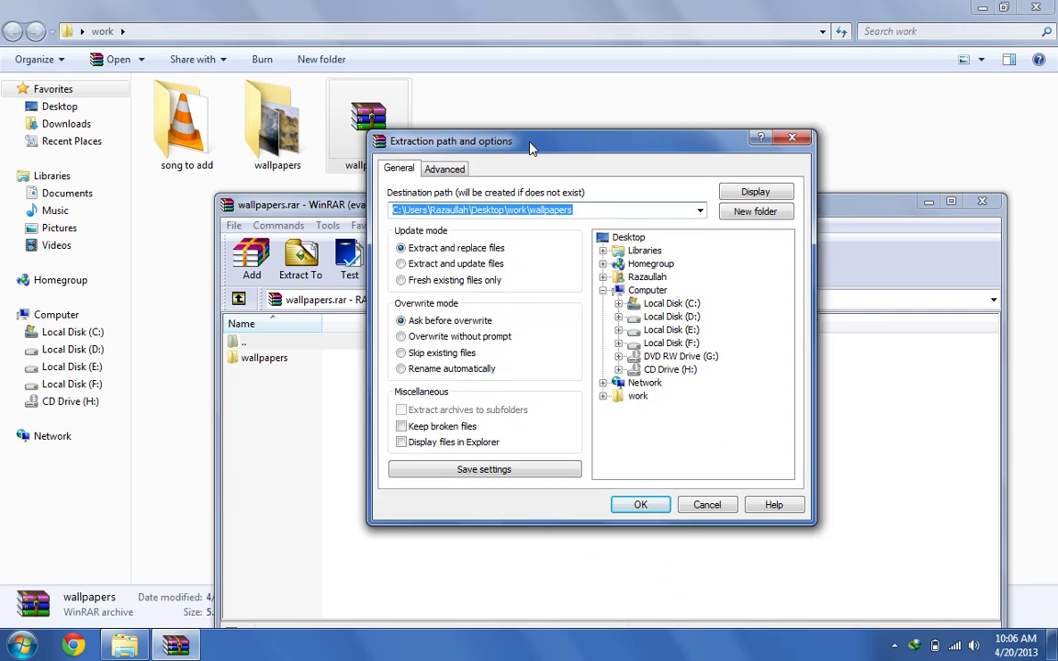
click(590, 209)
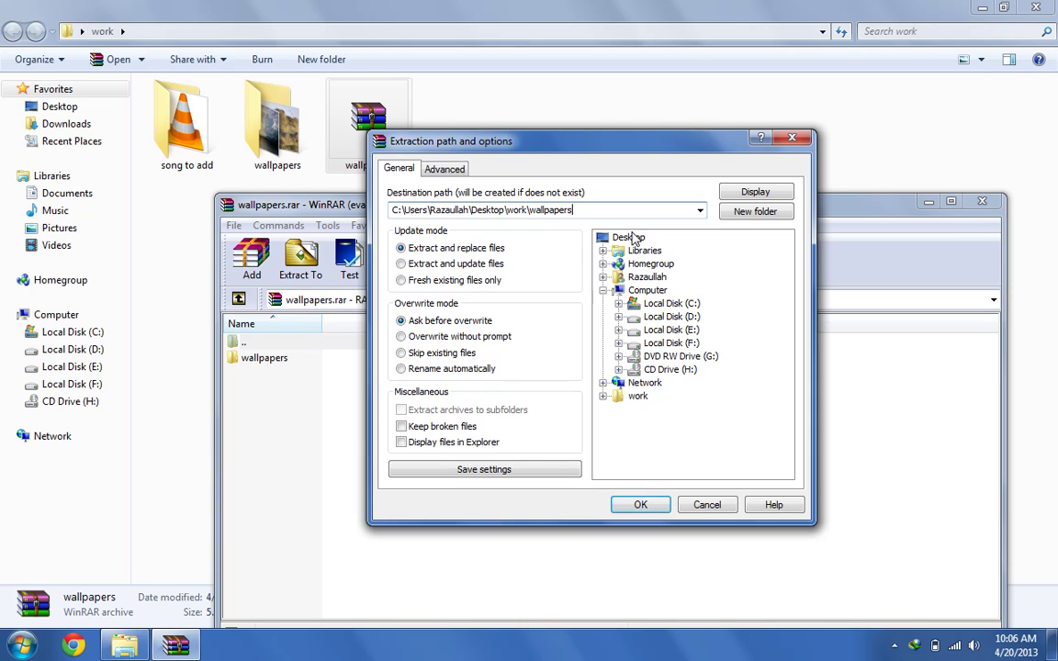
click(677, 334)
click(634, 238)
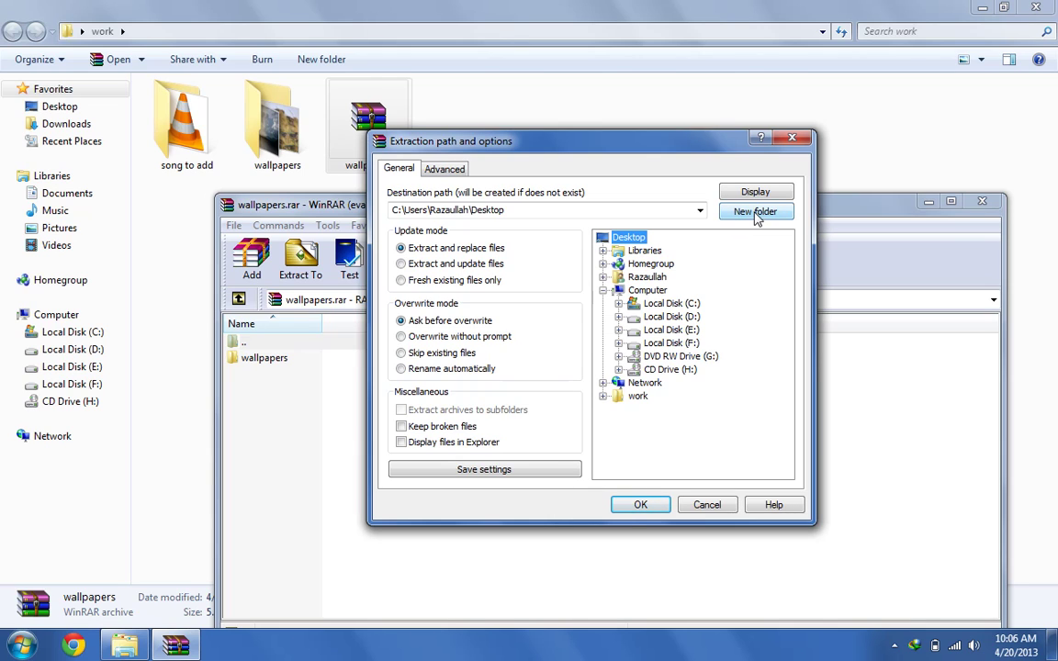
click(641, 506)
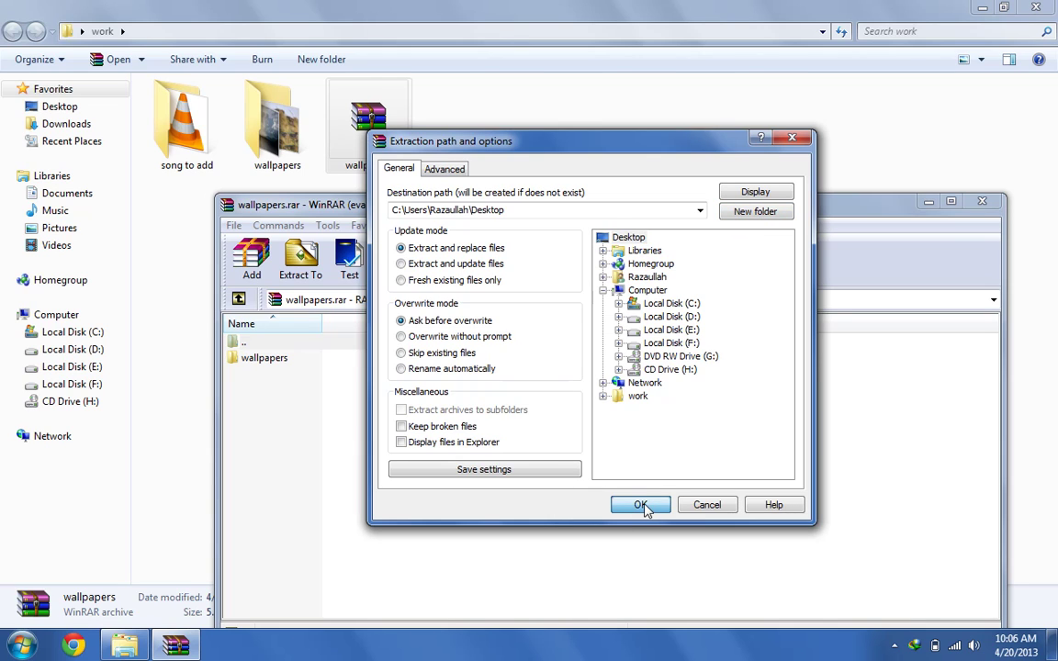
click(982, 201)
click(982, 8)
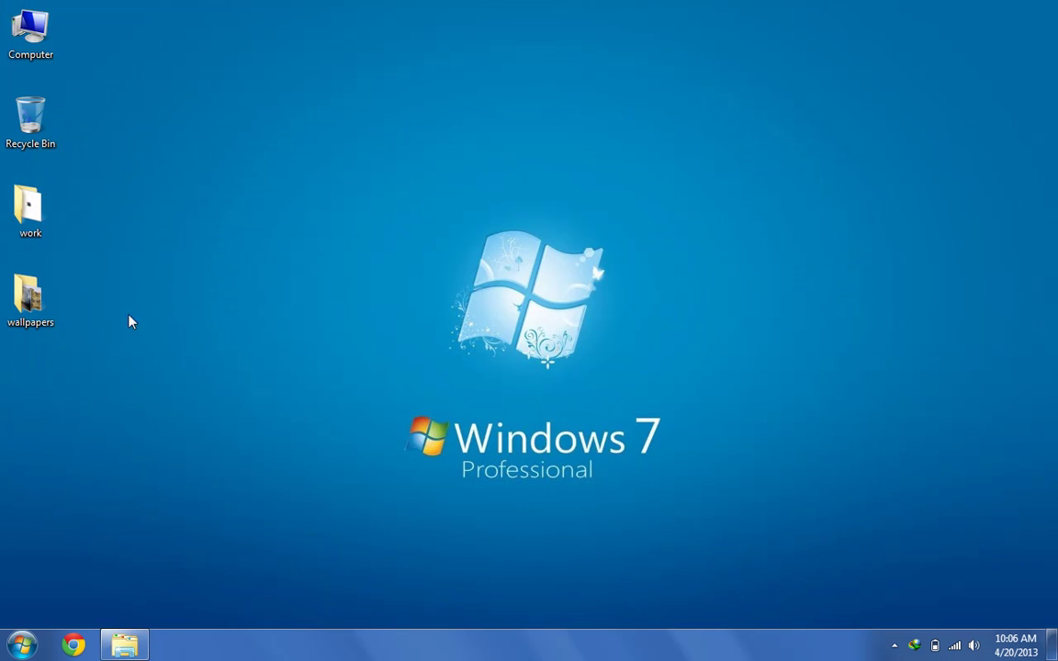
Check the extracted wallpapers folder's properties, then permanently delete it from the desktop
double_click(26, 323)
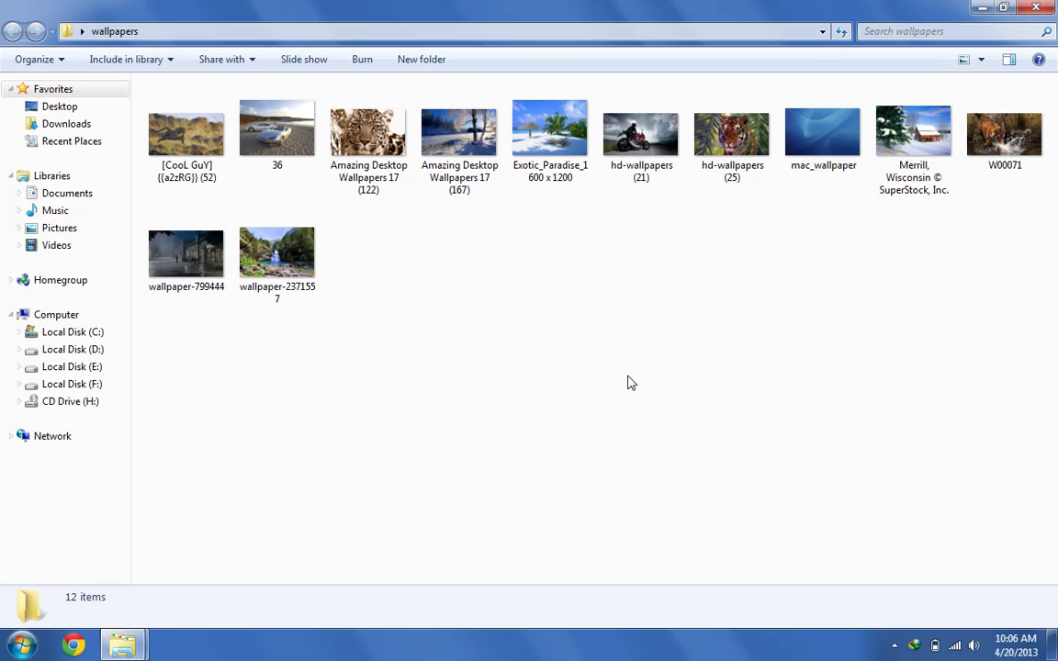
click(981, 7)
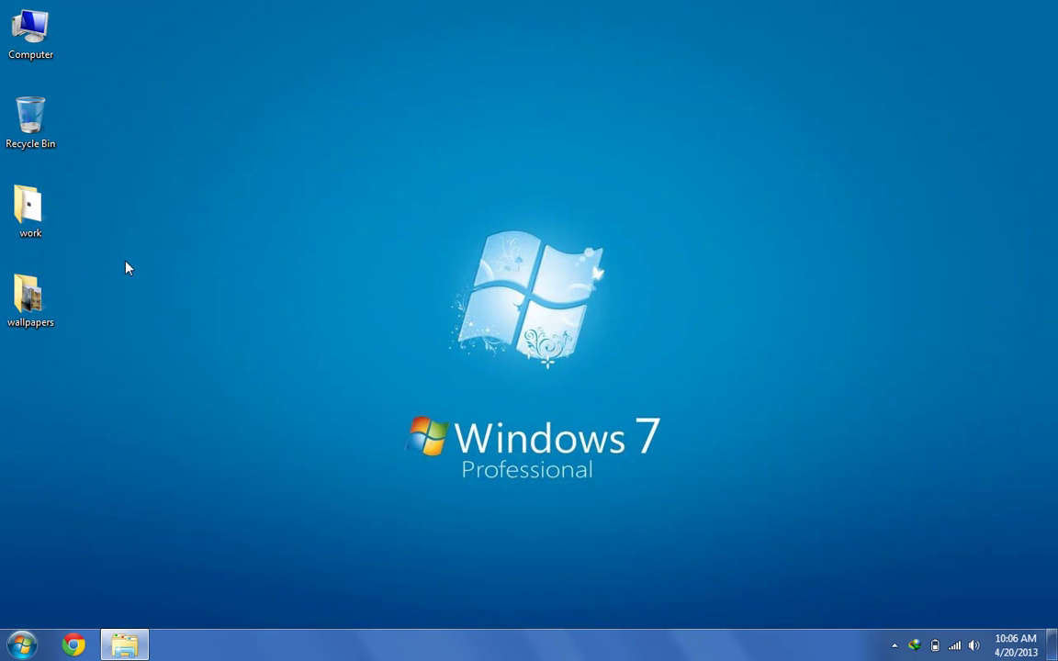
right_click(29, 317)
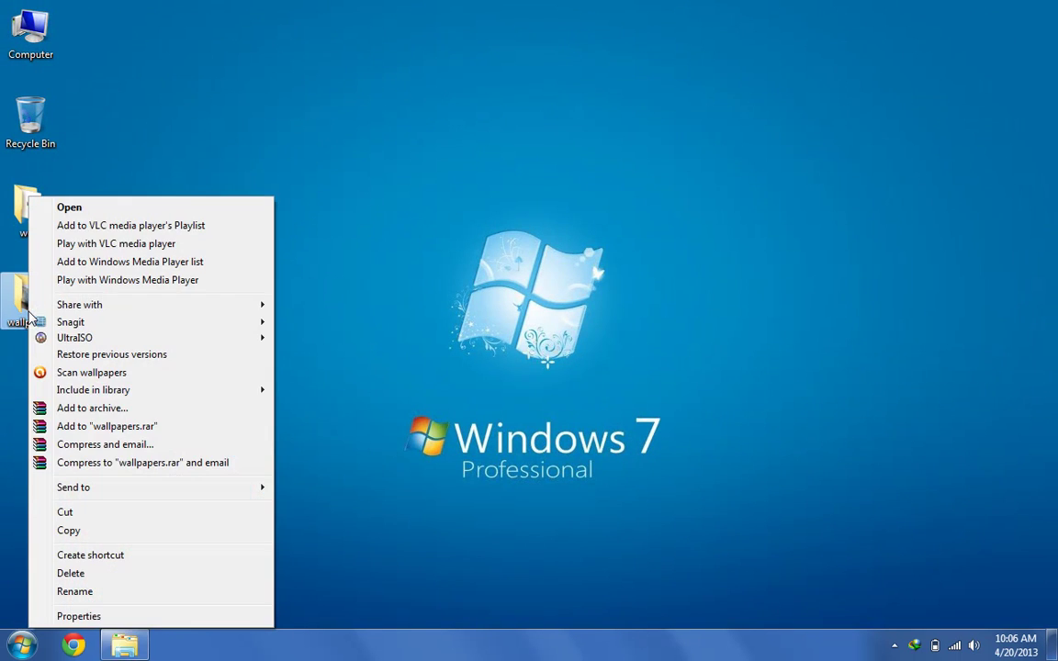
click(158, 616)
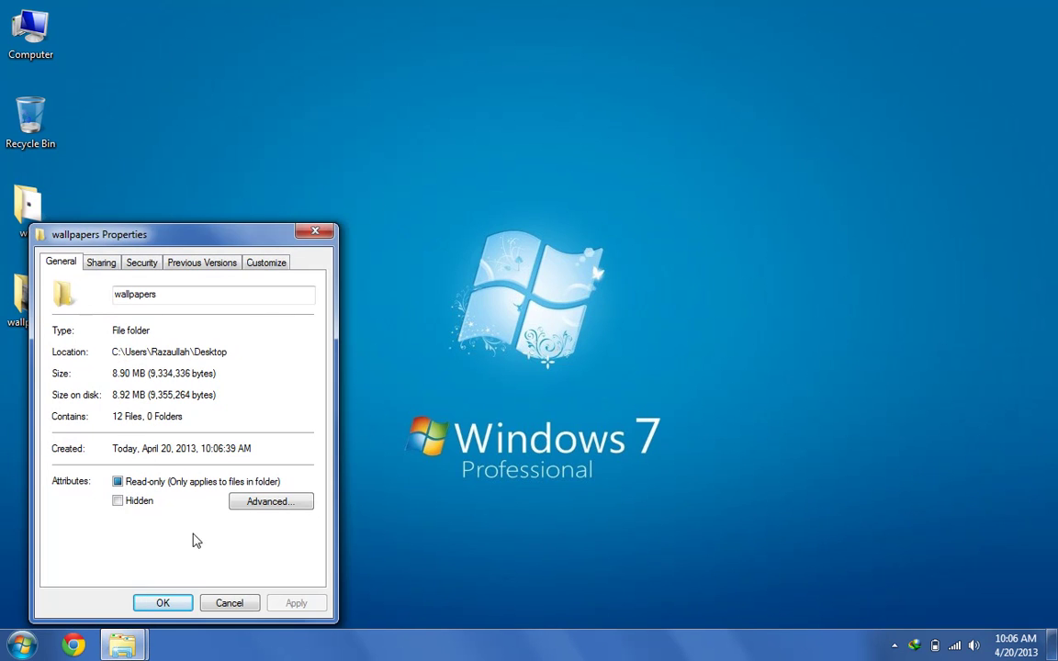
click(229, 602)
click(24, 323)
key(shift+Delete)
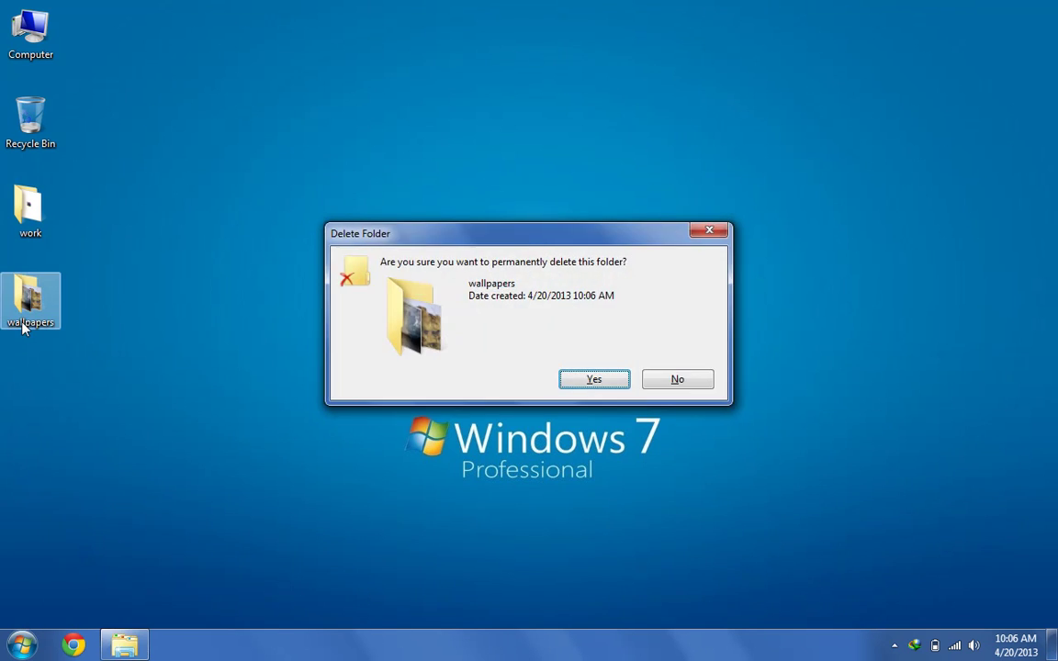
key(Return)
Permanently delete wallpapers.rar from the work folder
click(124, 644)
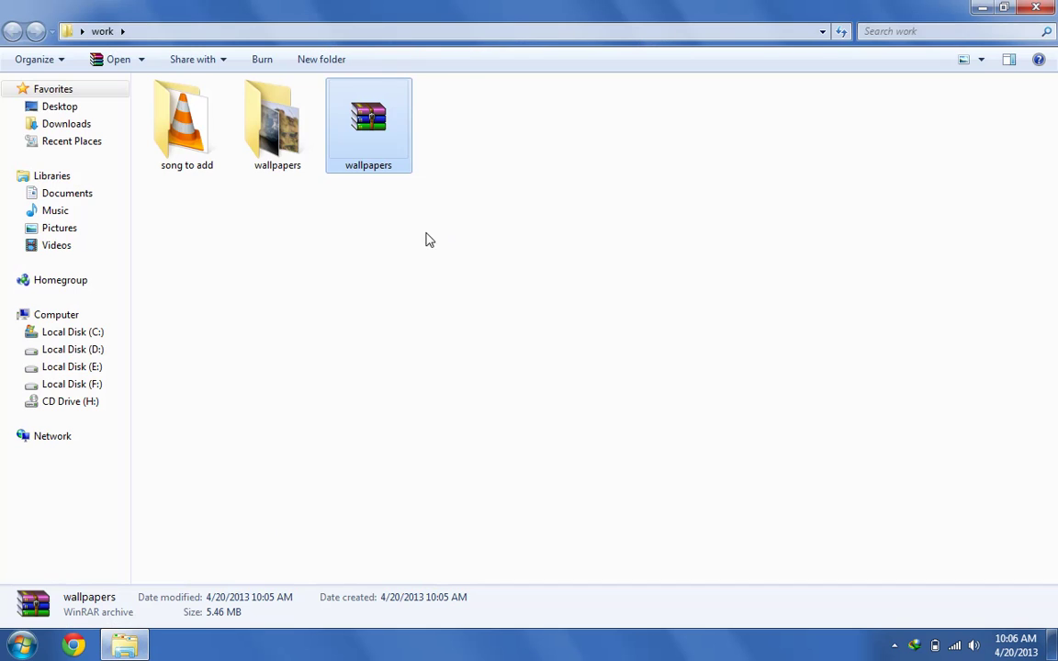
key(shift+Delete)
key(Return)
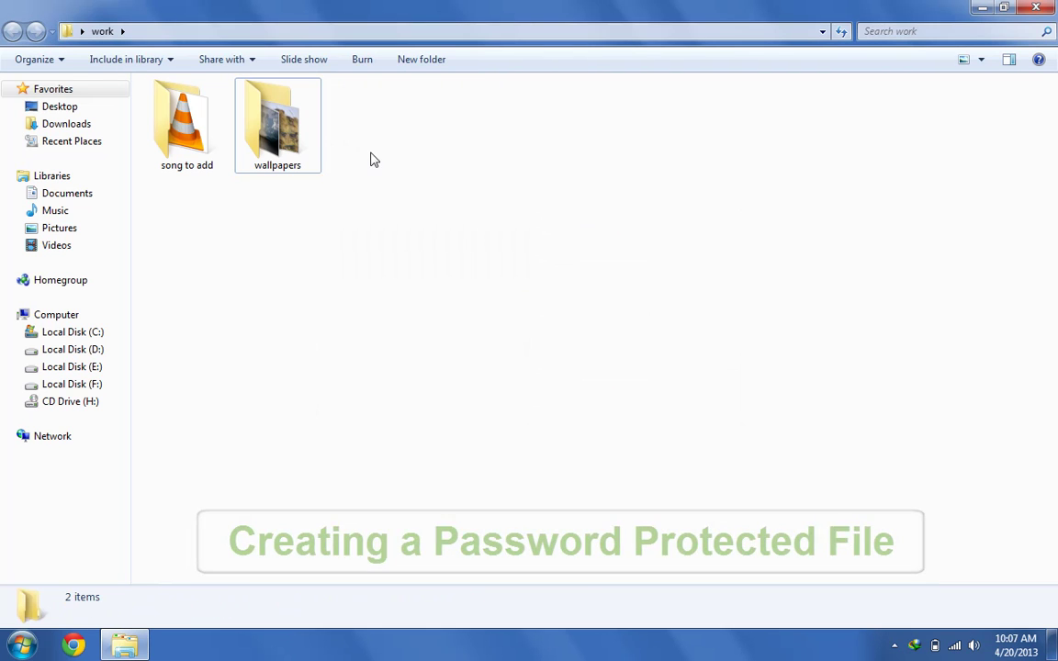
Start a custom wallpapers.rar archive of the wallpapers folder and show its Advanced options
right_click(275, 123)
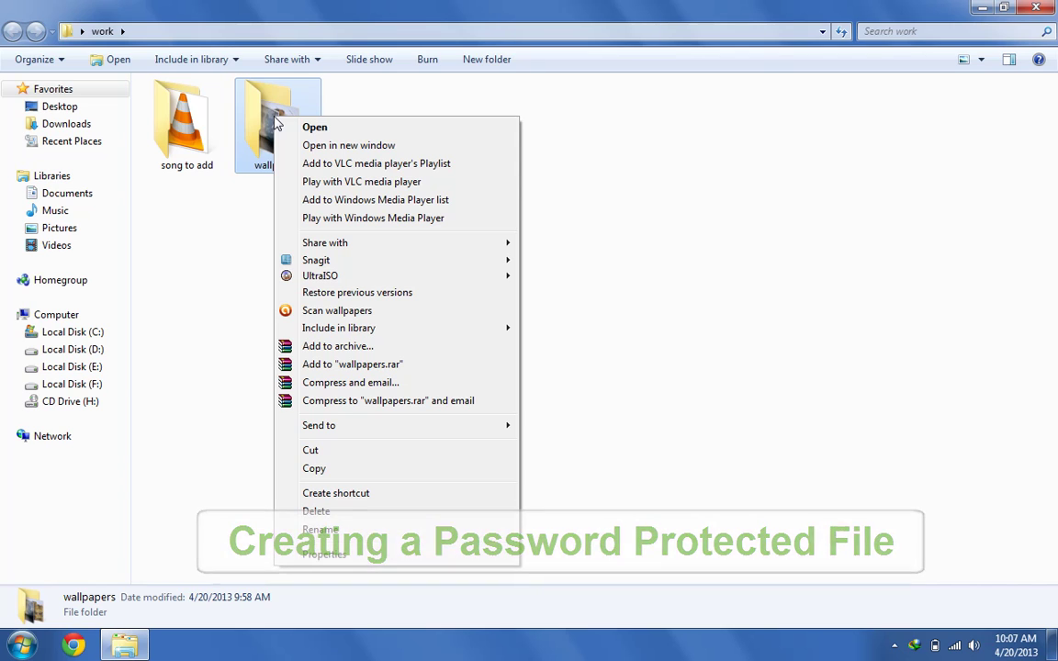
click(236, 248)
click(246, 114)
right_click(274, 128)
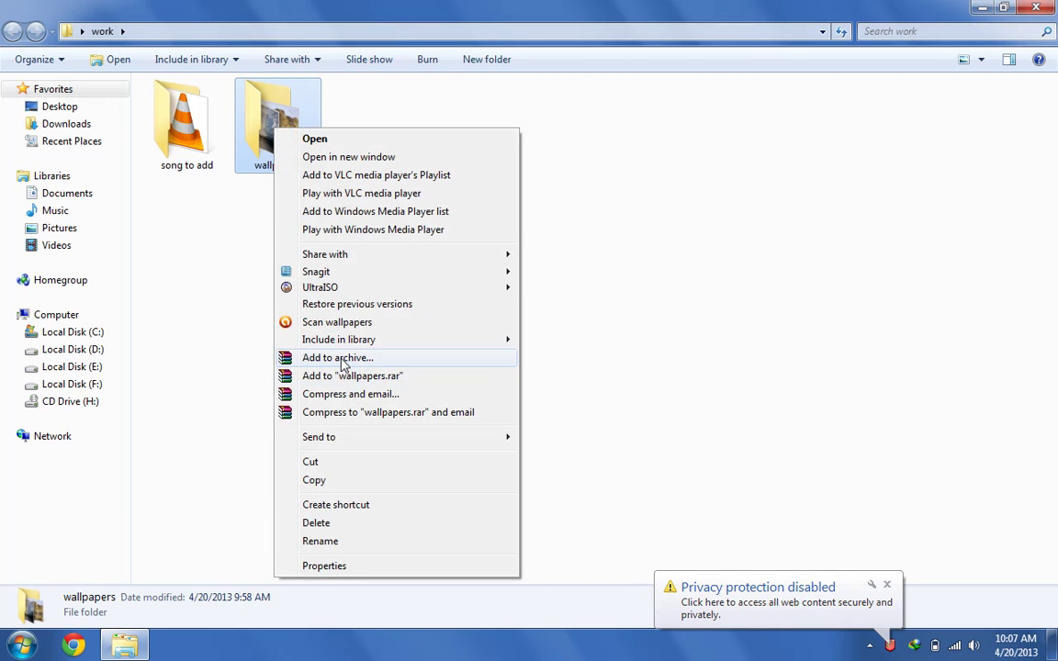
click(342, 360)
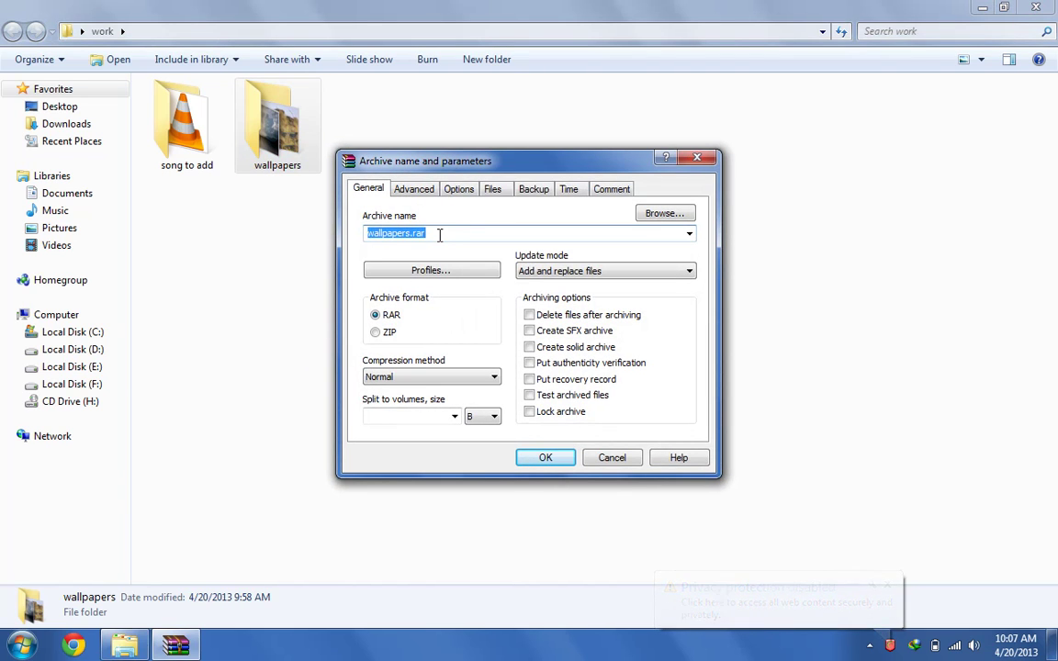
click(439, 234)
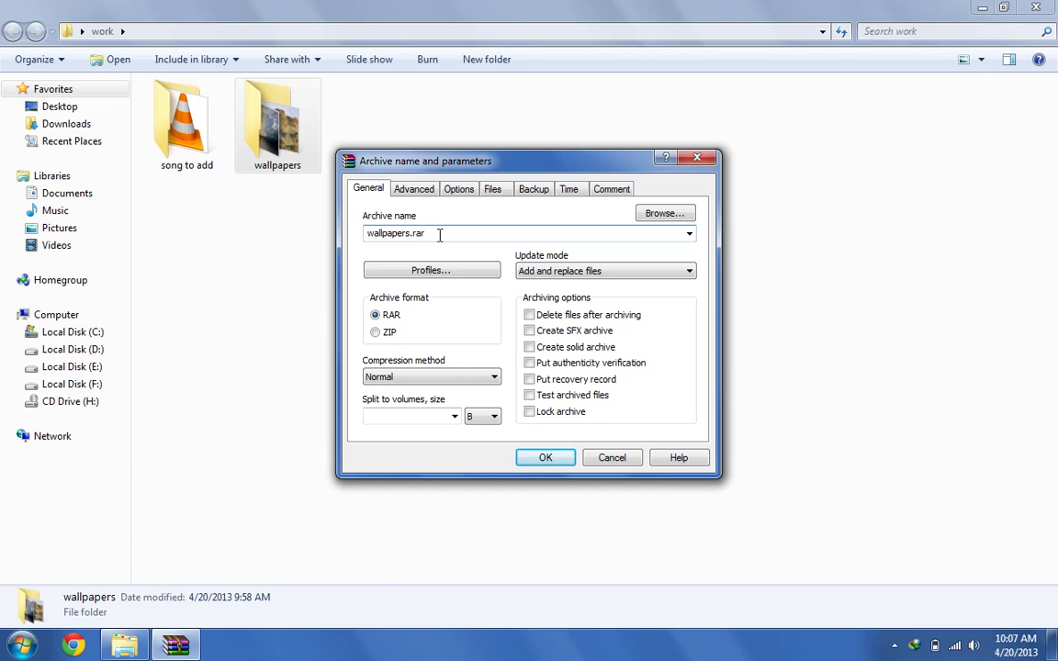
click(420, 194)
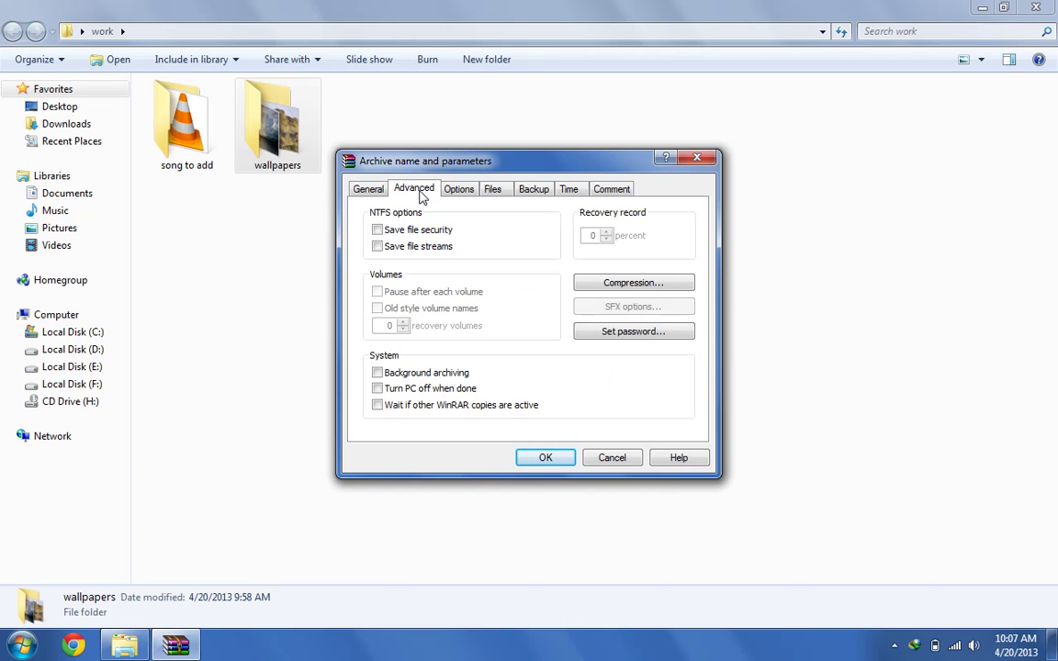
Give the archive a password, entered twice, with Encrypt file names ticked
click(634, 336)
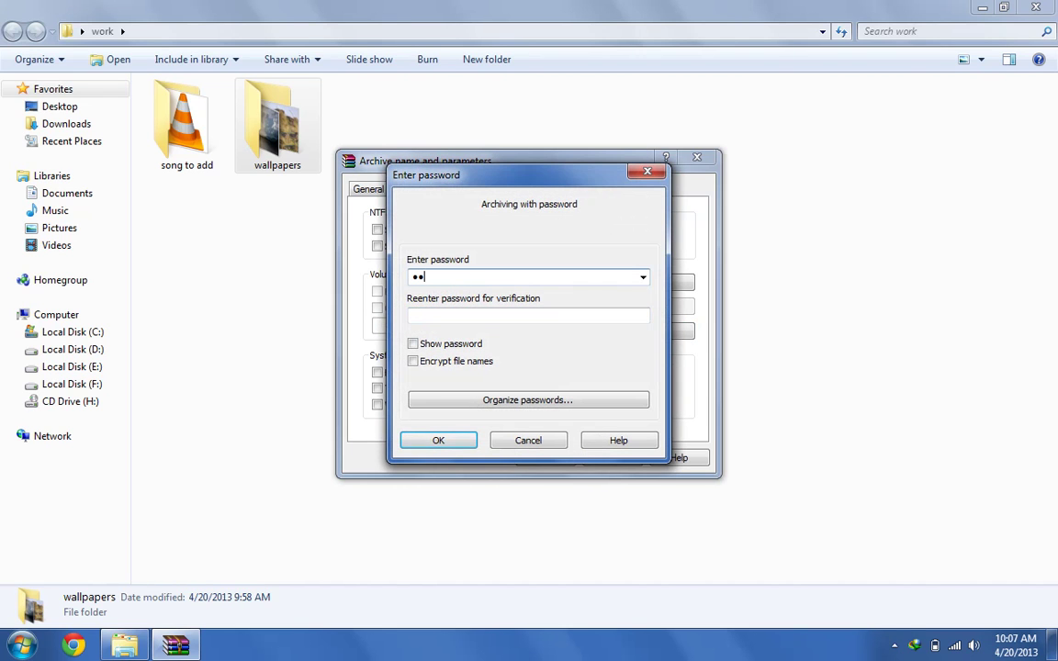
key(Tab)
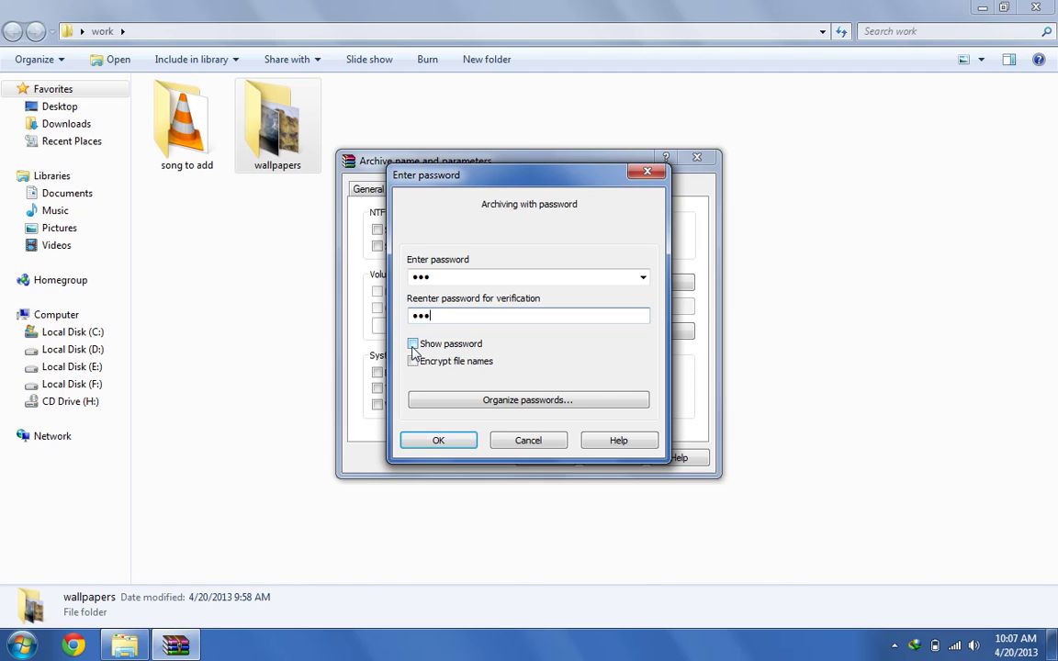
click(412, 346)
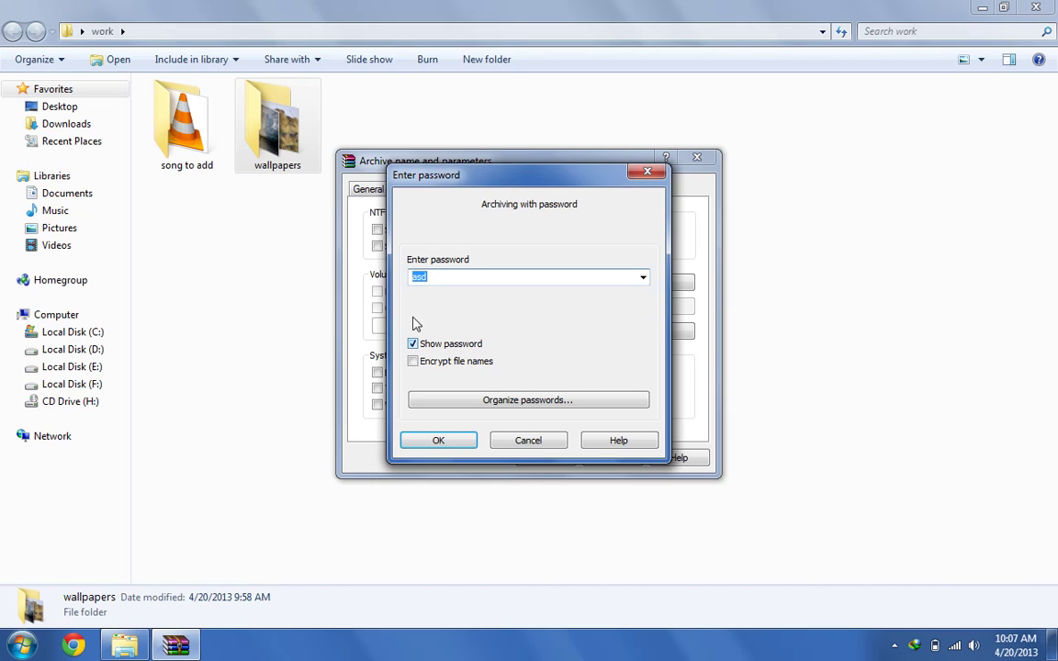
click(433, 276)
click(413, 344)
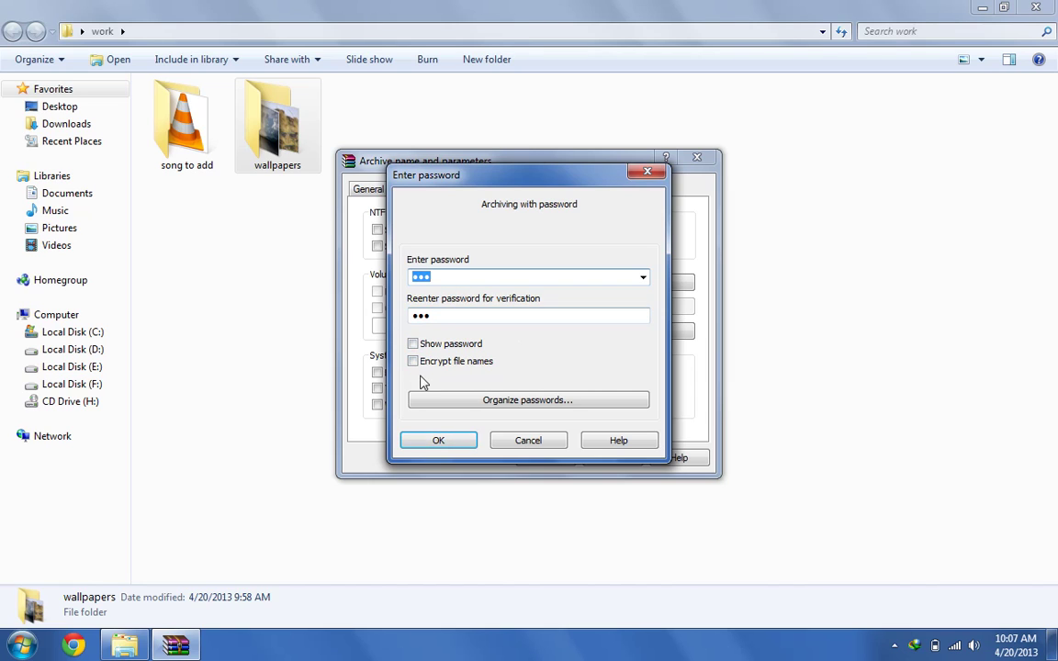
click(414, 362)
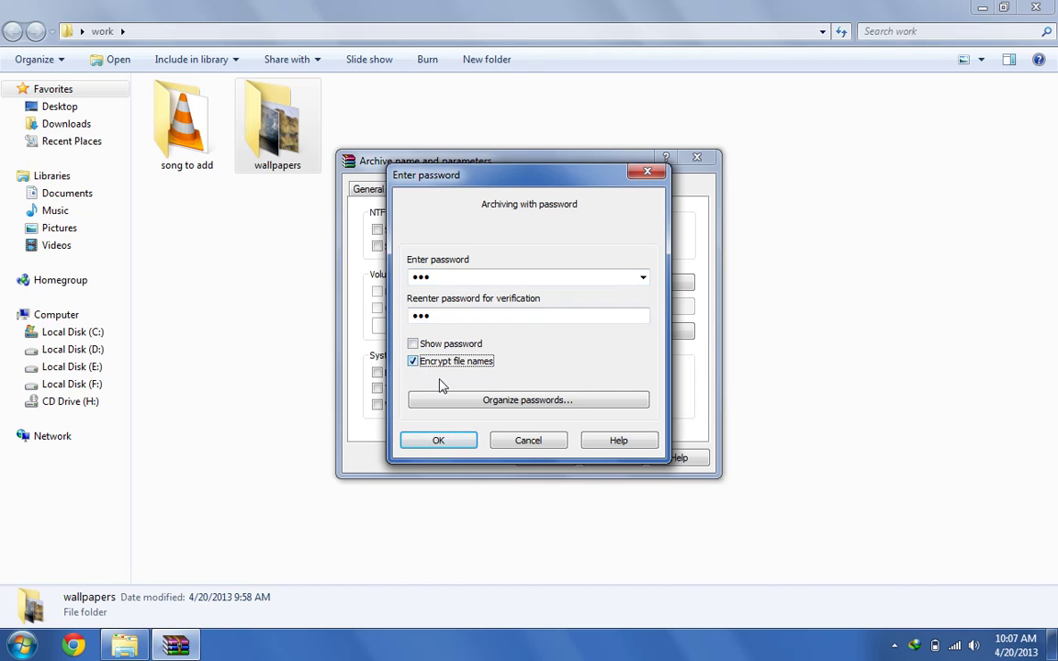
click(464, 447)
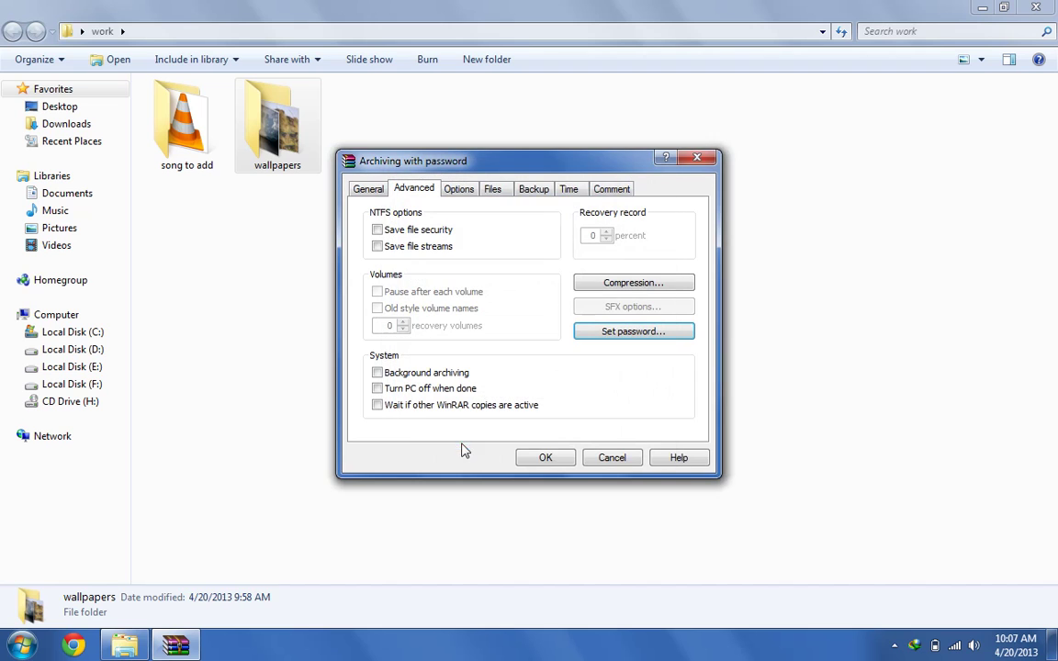
Create the encrypted wallpapers.rar and try opening it, dismissing the CRC failure report
click(563, 458)
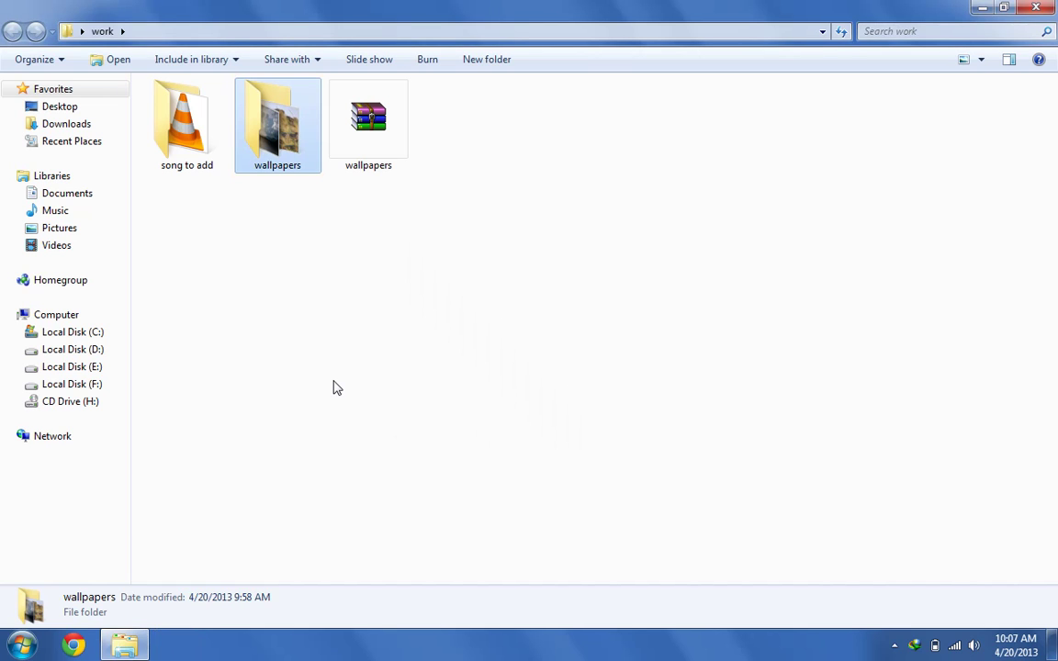
click(411, 340)
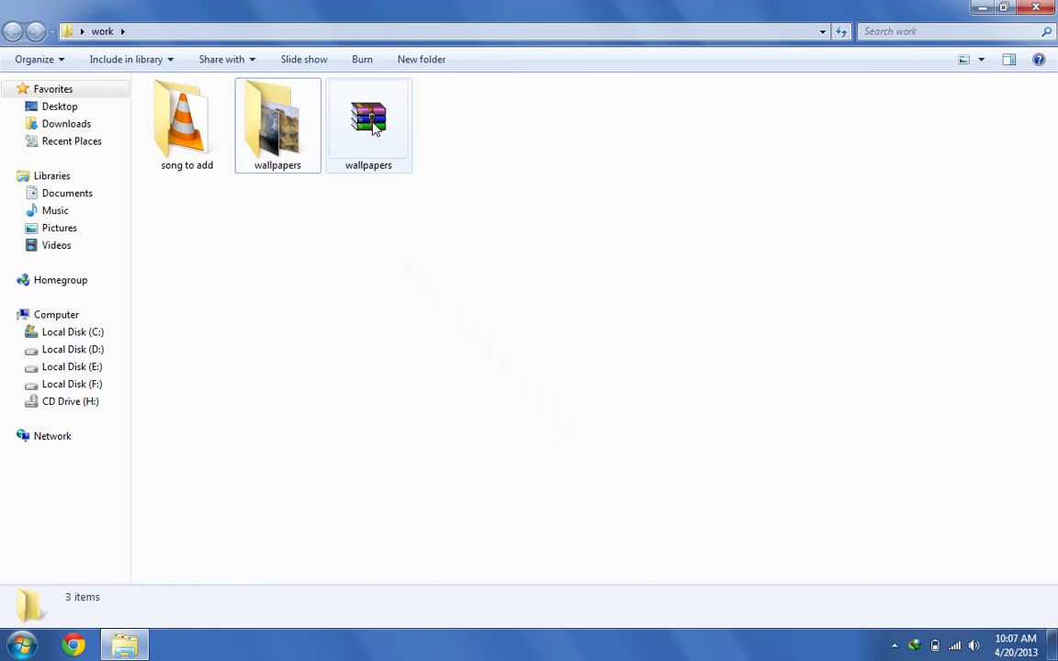
click(383, 145)
double_click(384, 144)
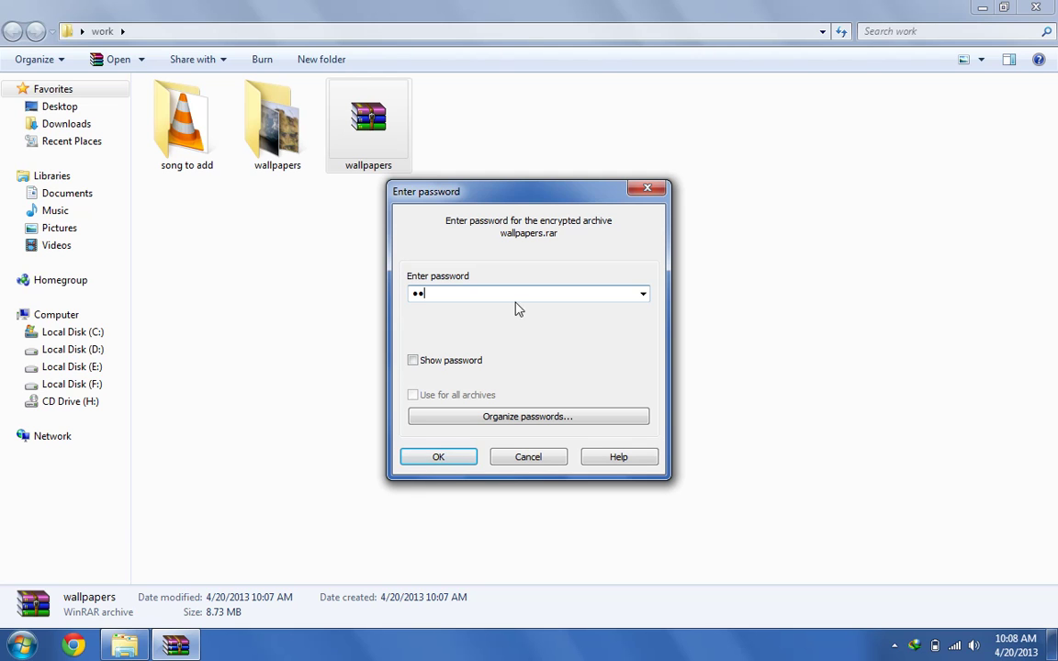
click(450, 458)
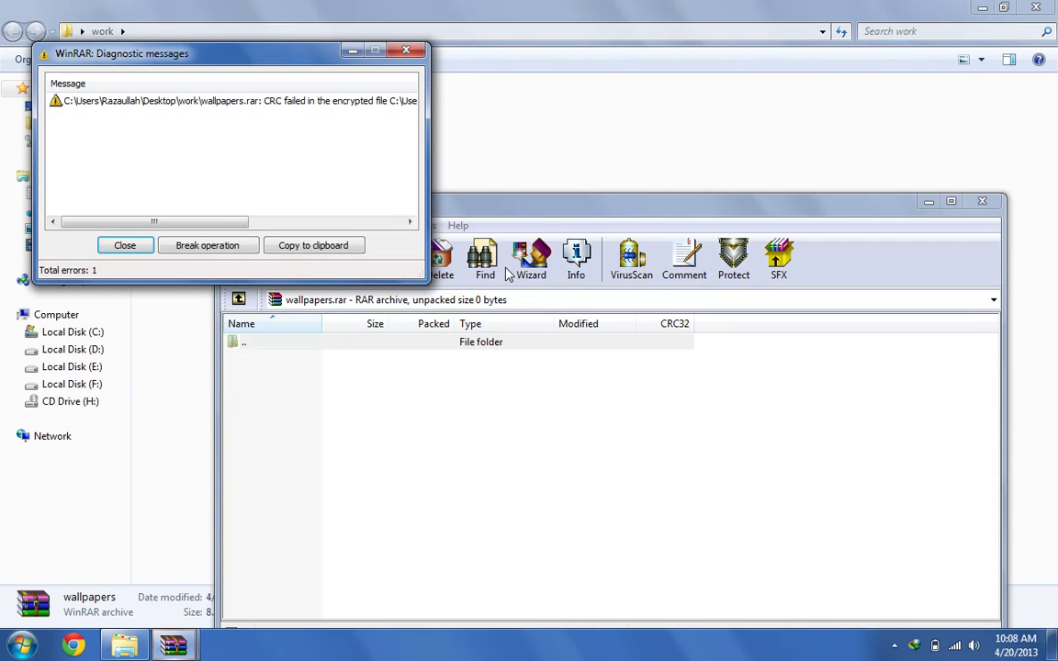
click(406, 50)
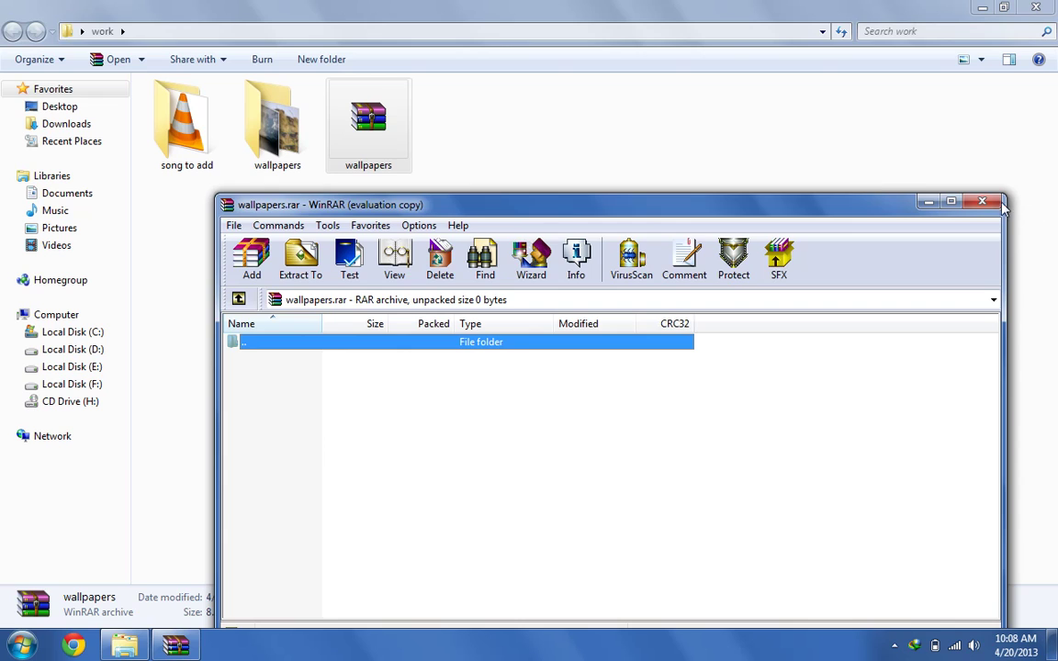
click(982, 201)
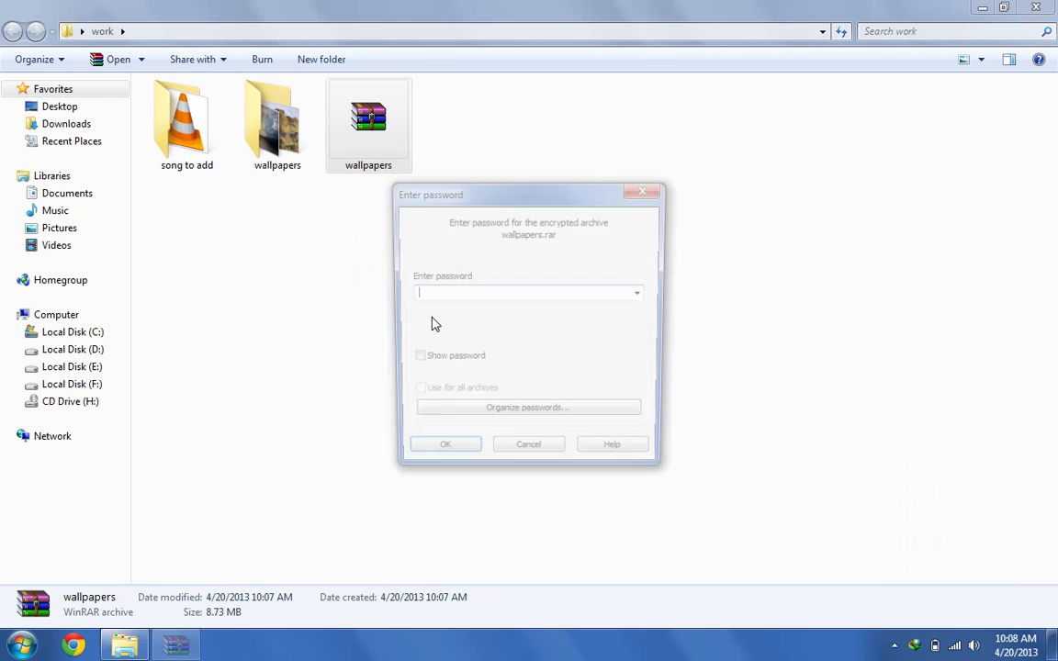
Reopen the archive with the correct password to see the wallpapers folder, then close WinRAR
text(12)
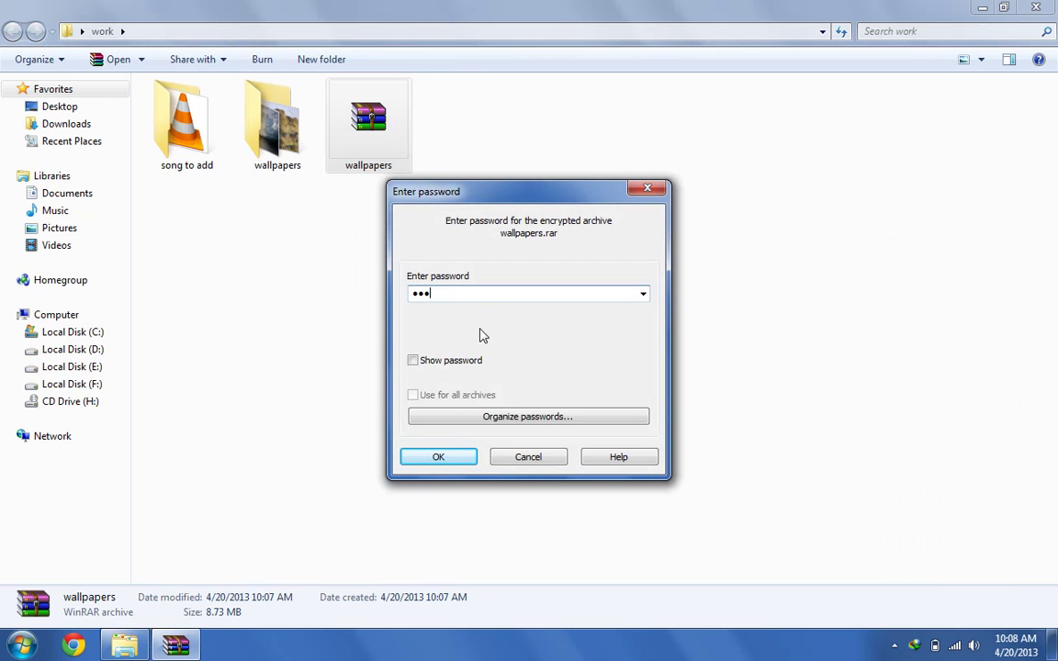
click(450, 464)
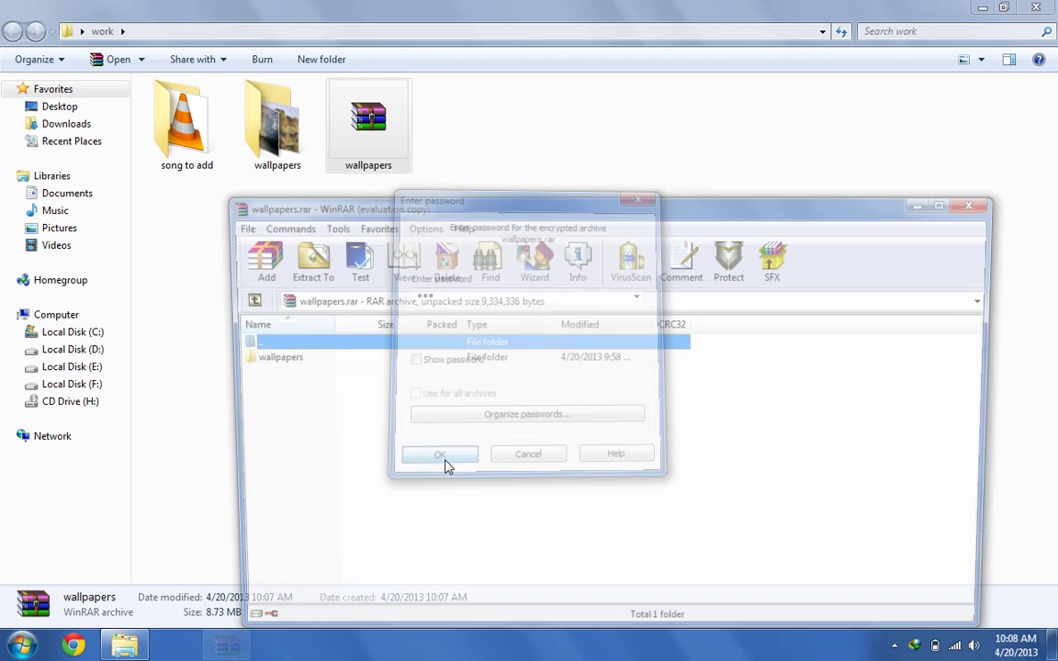
drag(433, 211, 448, 91)
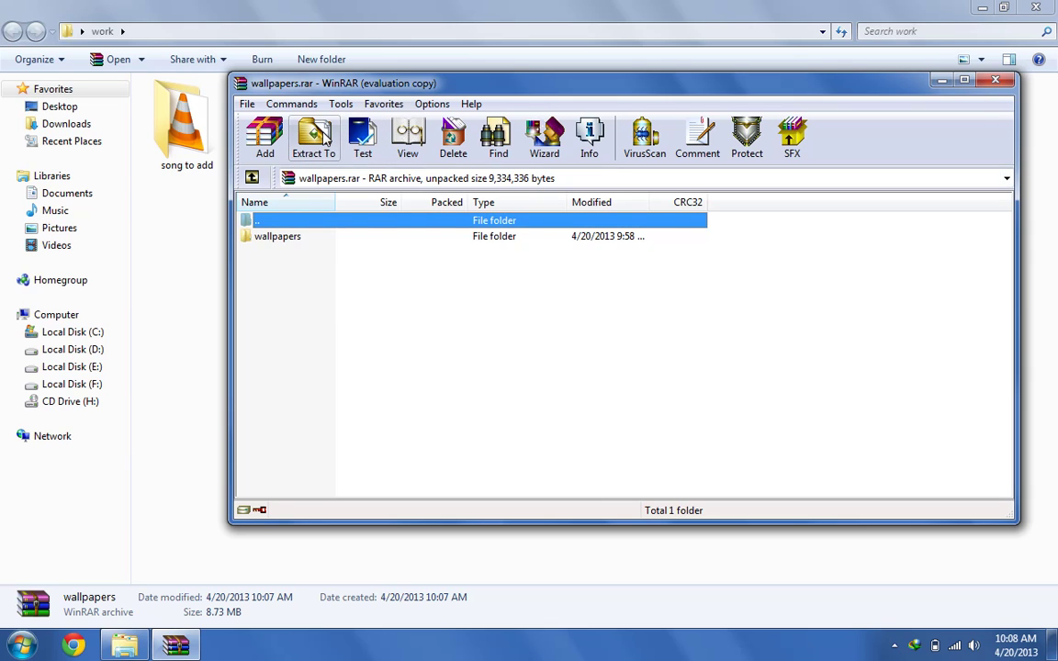
key(alt+F4)
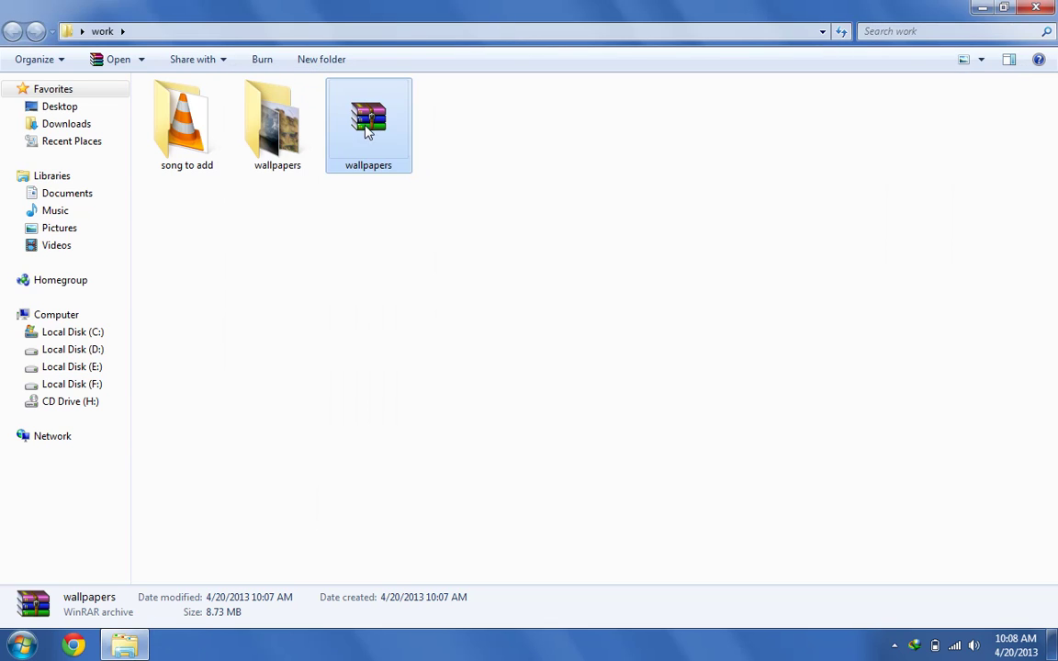
Permanently delete wallpapers.rar and reopen the archive settings for the wallpapers folder
key(shift+Delete)
key(Return)
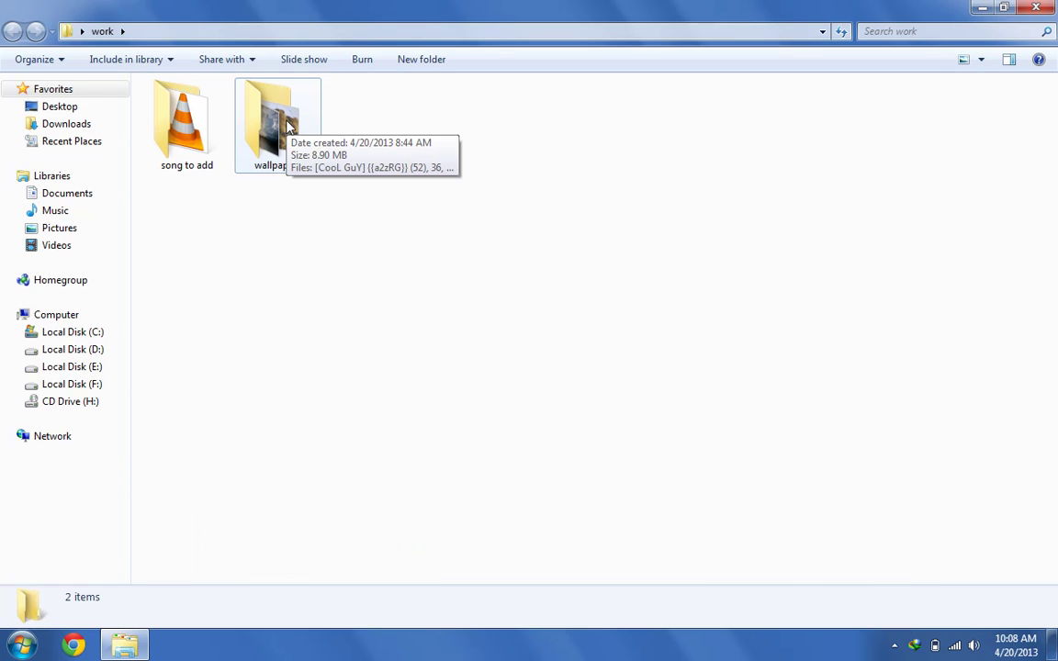
right_click(287, 122)
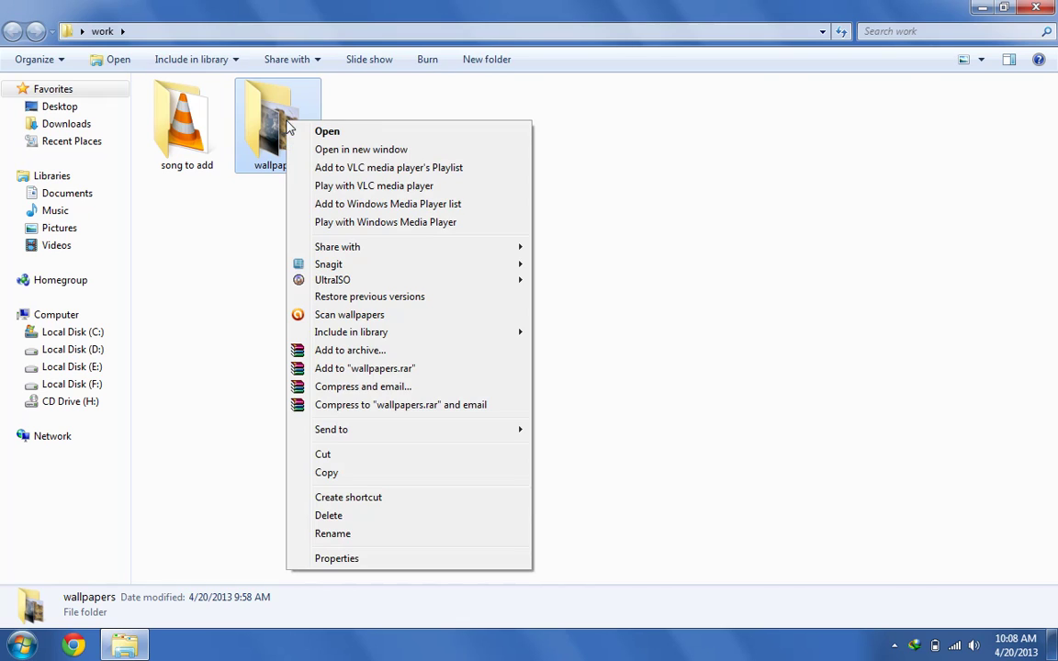
click(400, 356)
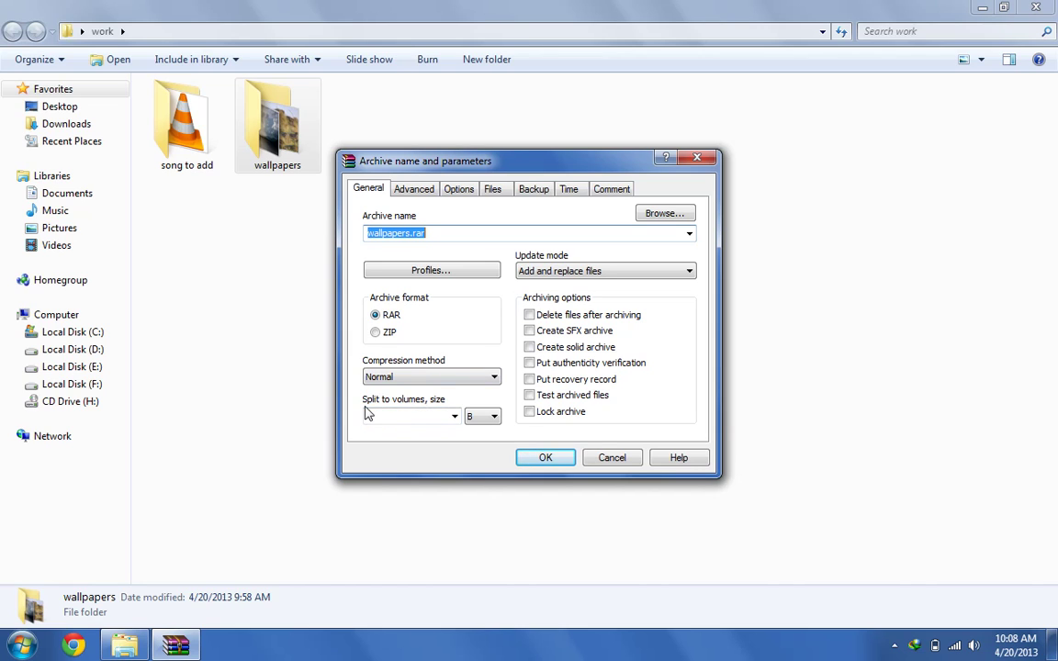
Archive the wallpapers folder split into 3 MB volumes, producing wallpapers.part1 to part3
click(415, 415)
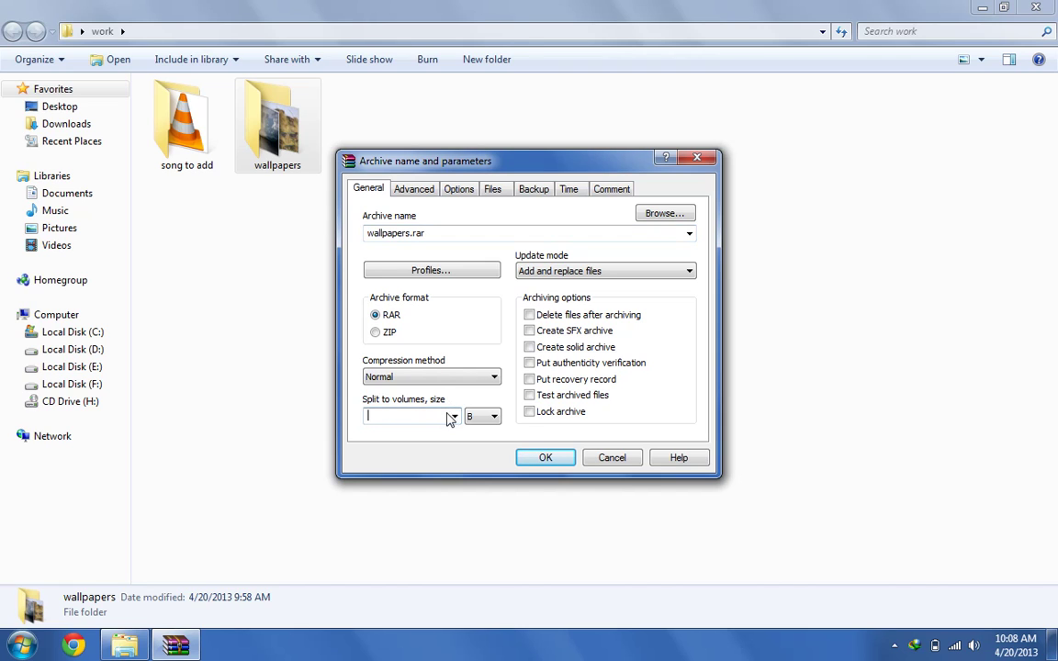
click(454, 416)
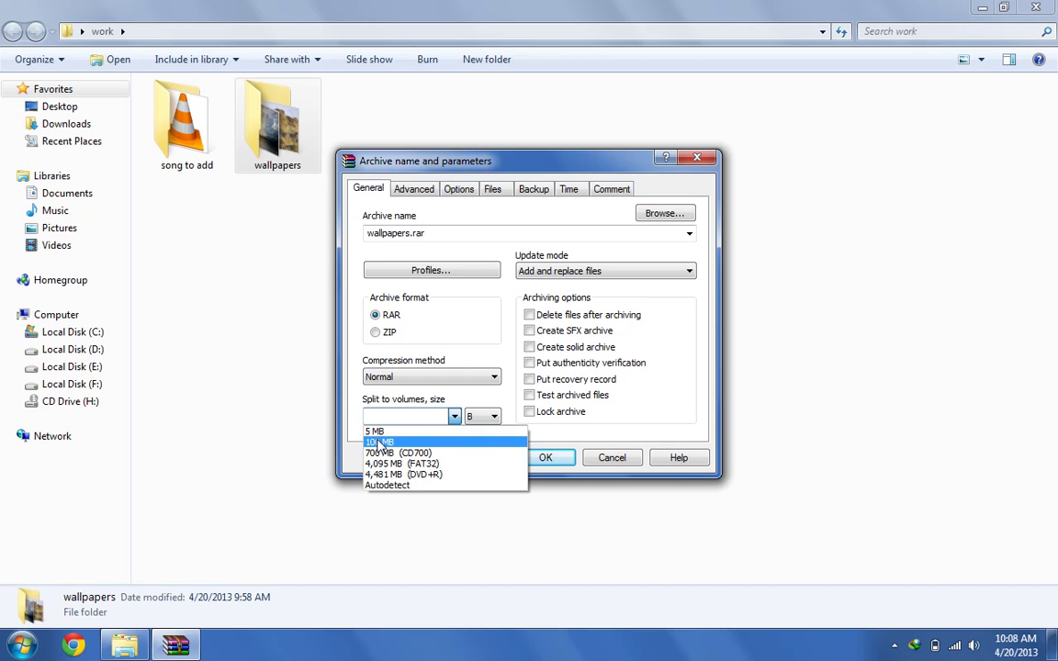
click(352, 421)
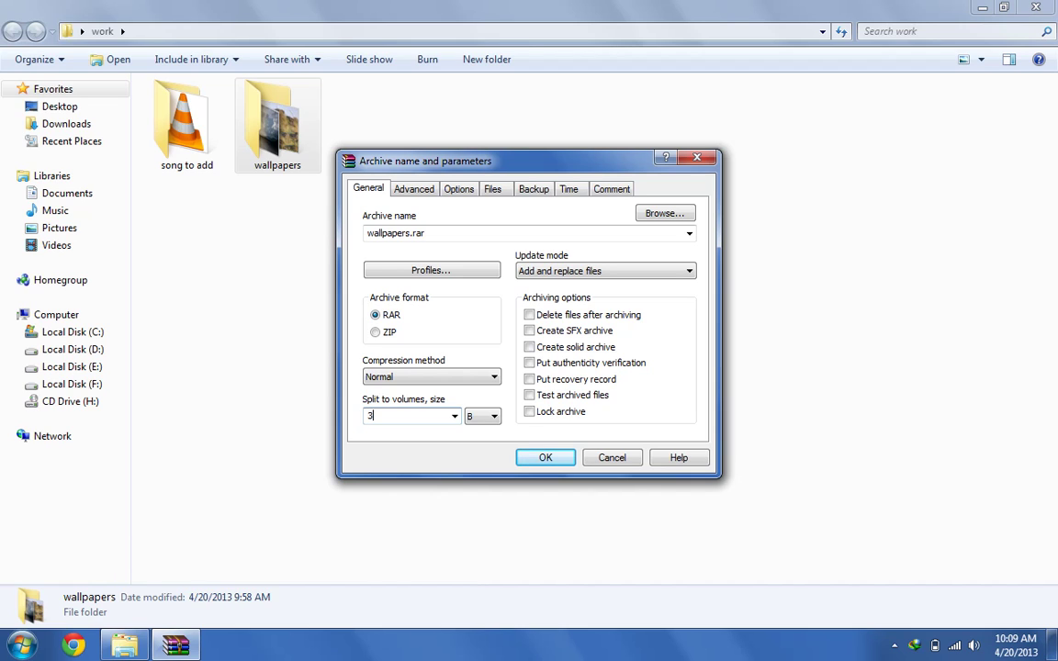
click(494, 418)
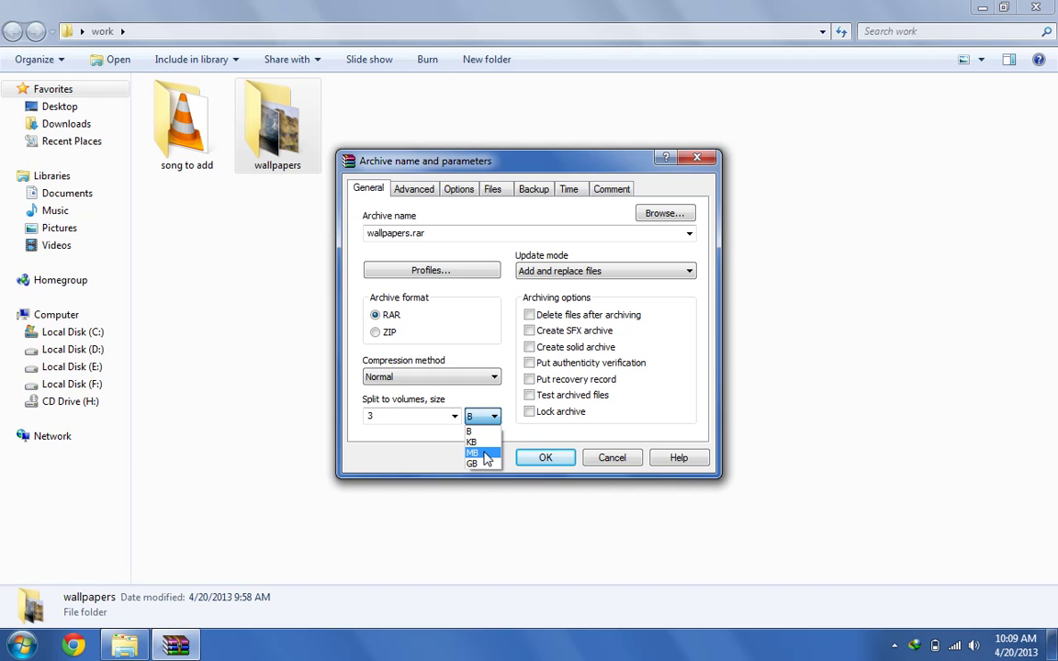
click(484, 454)
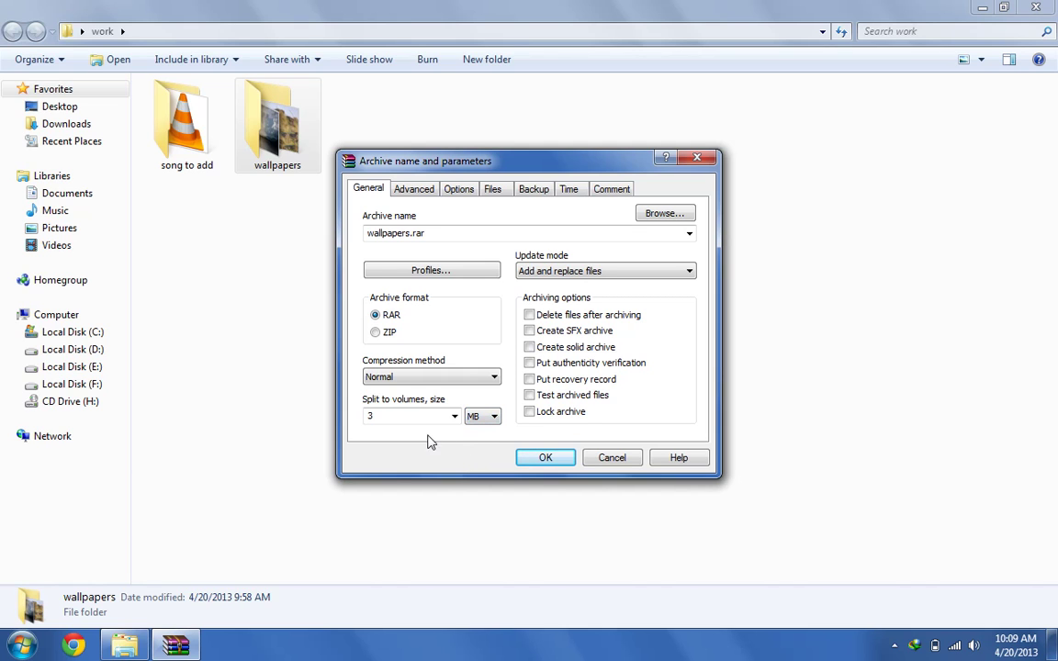
click(542, 458)
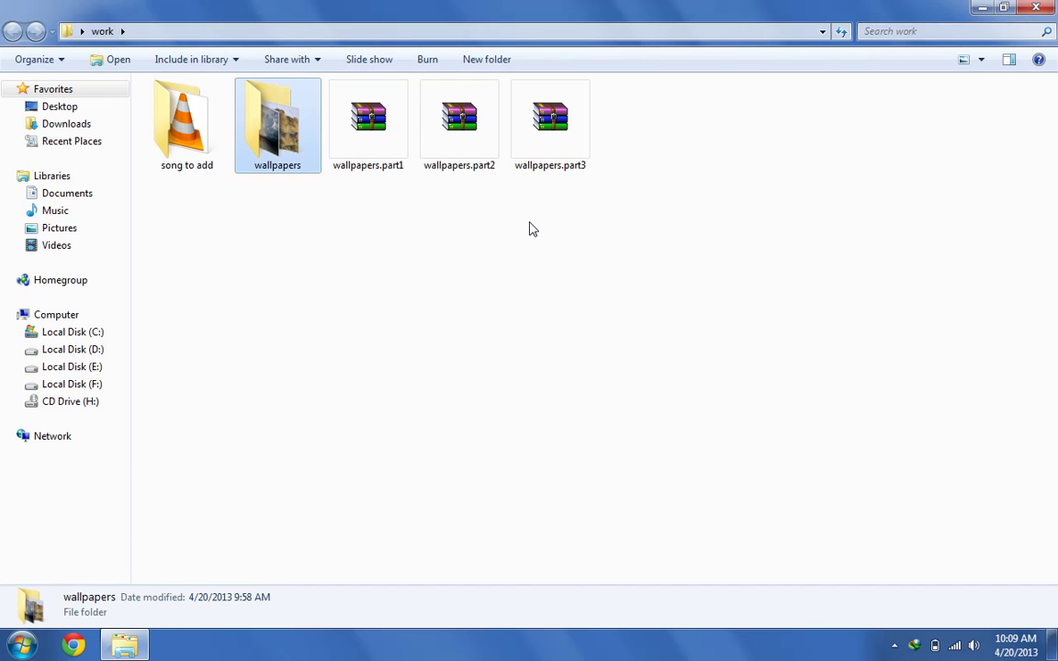
click(542, 227)
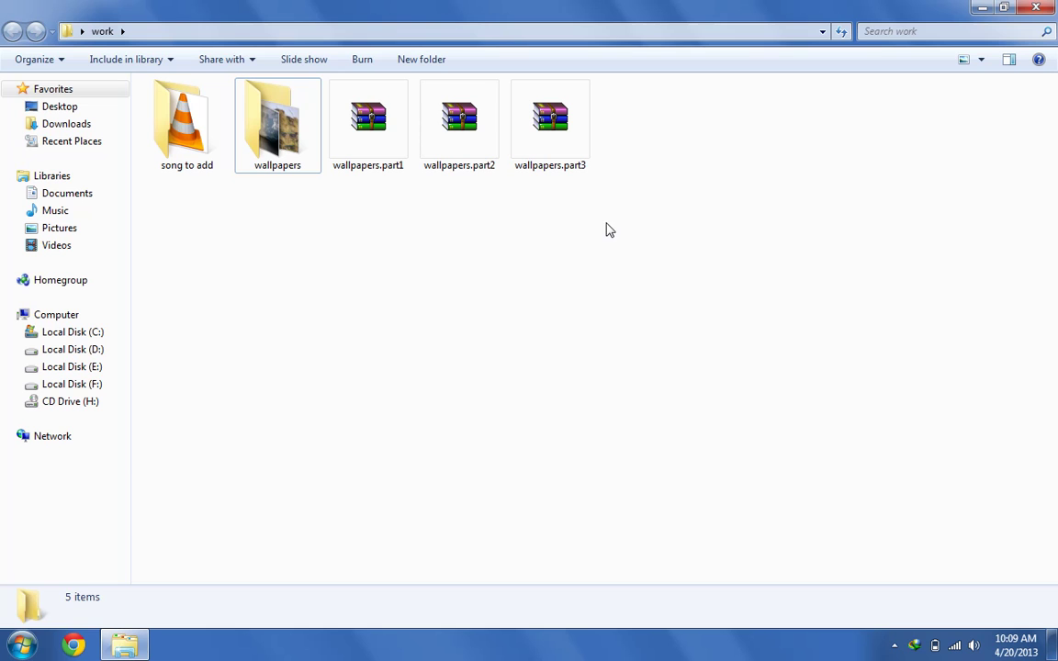
Open wallpapers.part1 in WinRAR, view its Extract To options, then cancel and close it
click(384, 127)
click(407, 225)
click(386, 136)
double_click(387, 136)
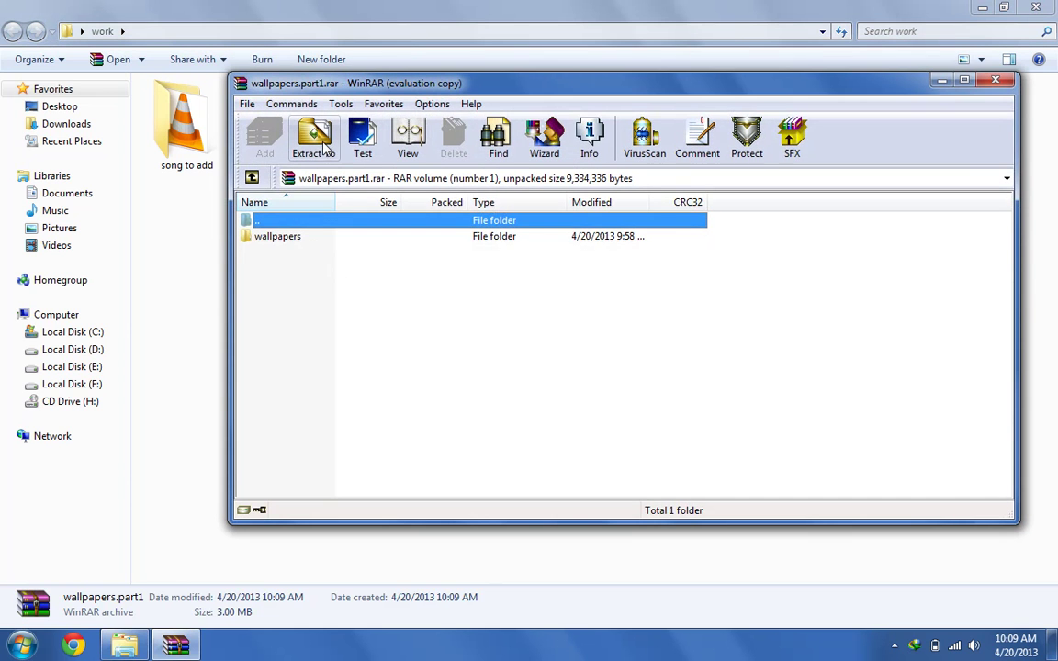
click(295, 134)
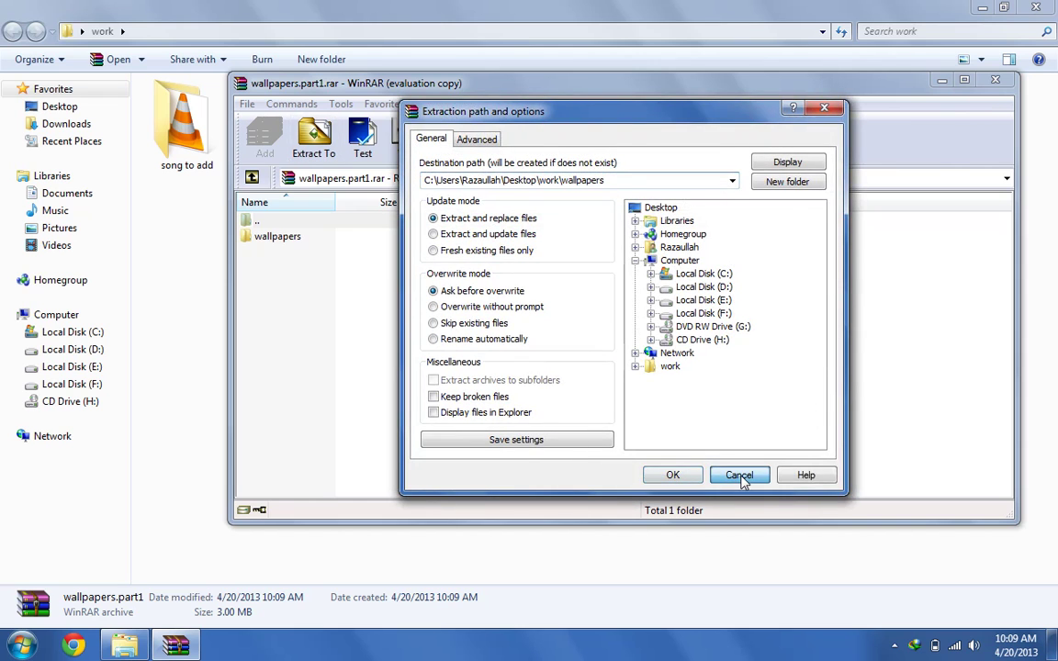
click(740, 476)
click(994, 81)
Permanently delete all three wallpapers part volumes
drag(644, 234, 347, 116)
key(shift+Delete)
key(Return)
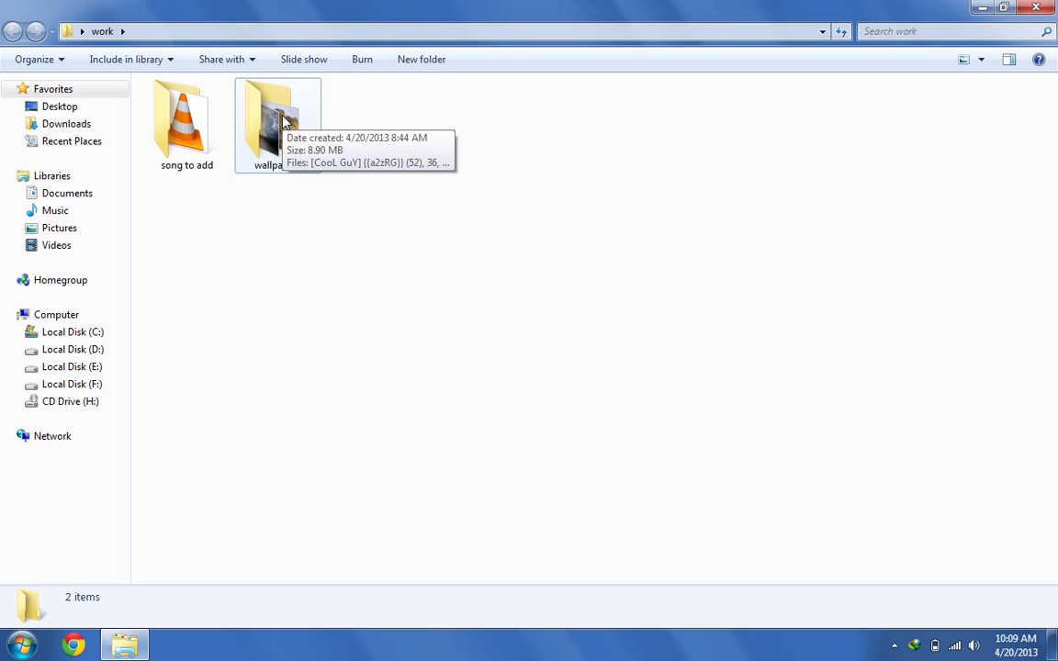
Build a 5.56 MB self-extracting wallpapers.exe from the wallpapers folder and launch it
right_click(284, 120)
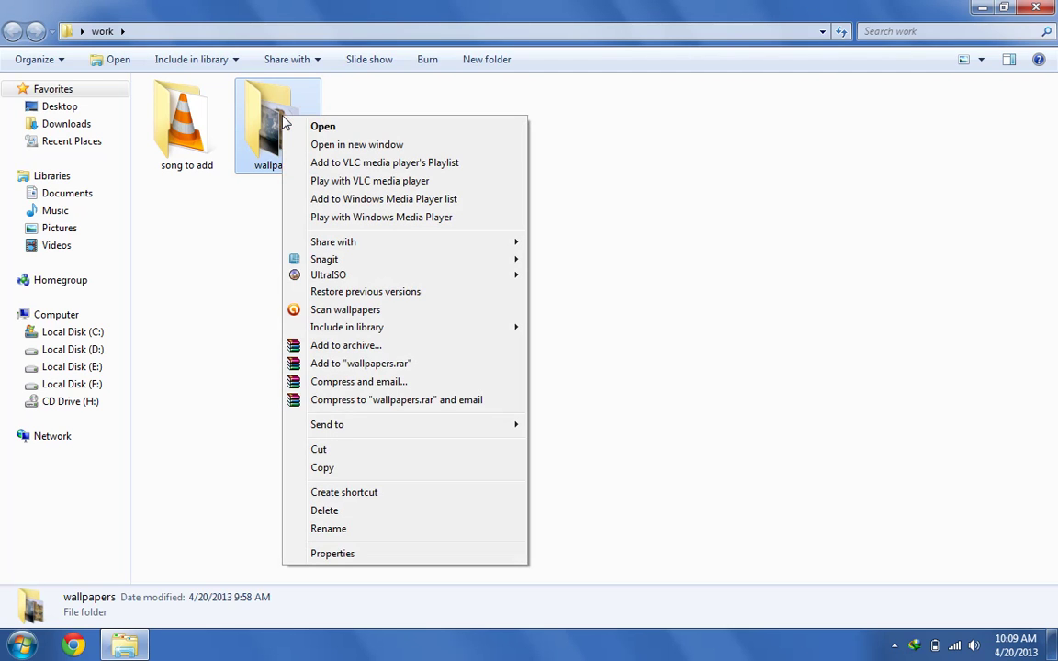
click(358, 348)
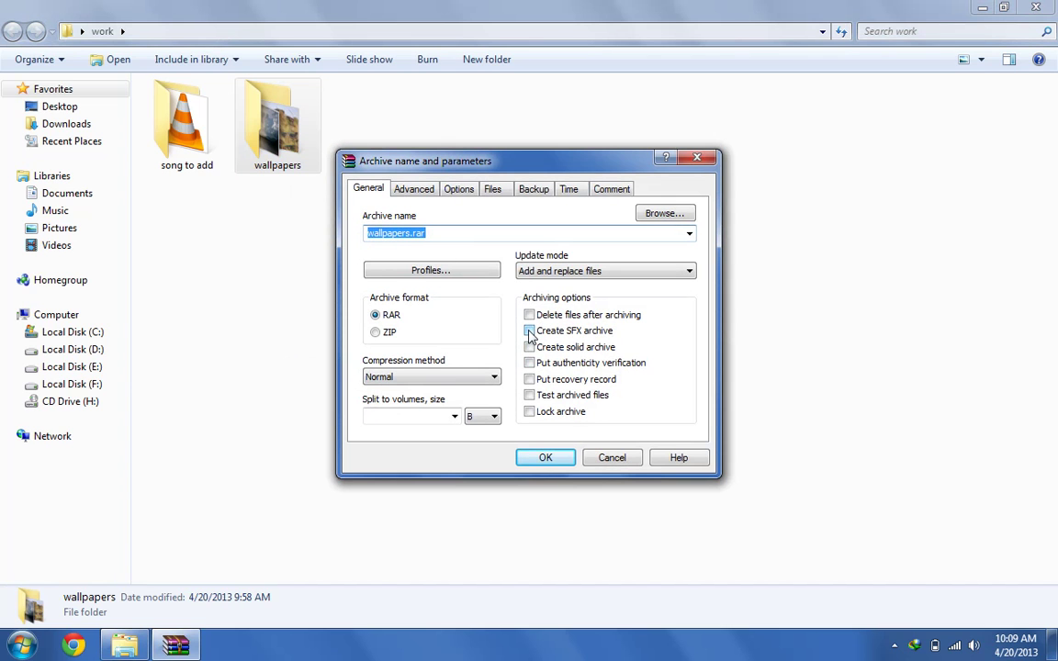
click(529, 332)
click(555, 458)
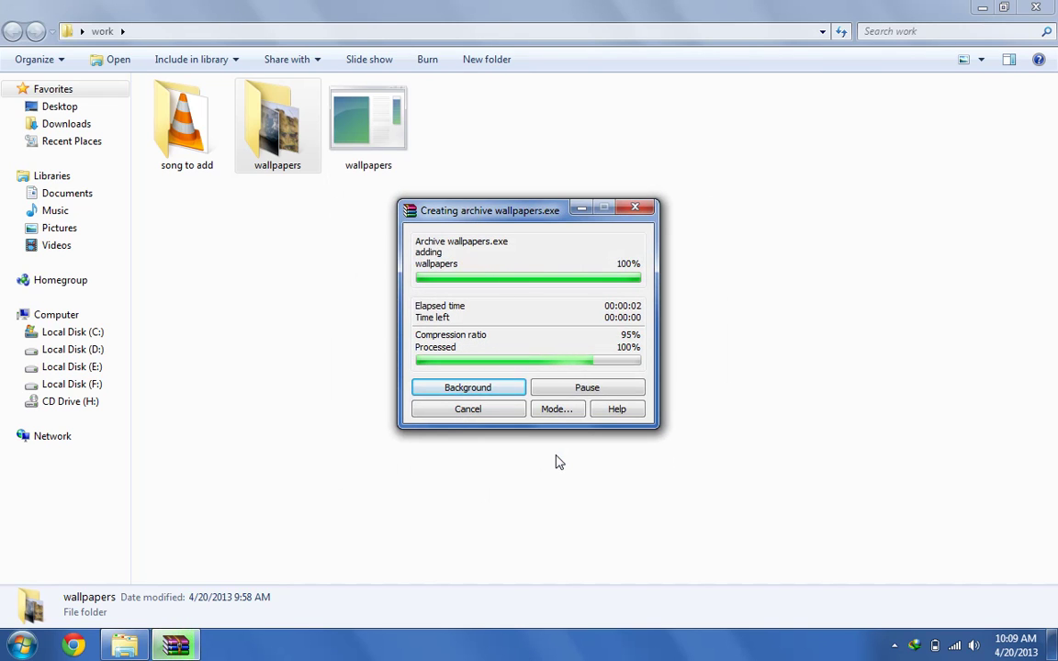
double_click(380, 151)
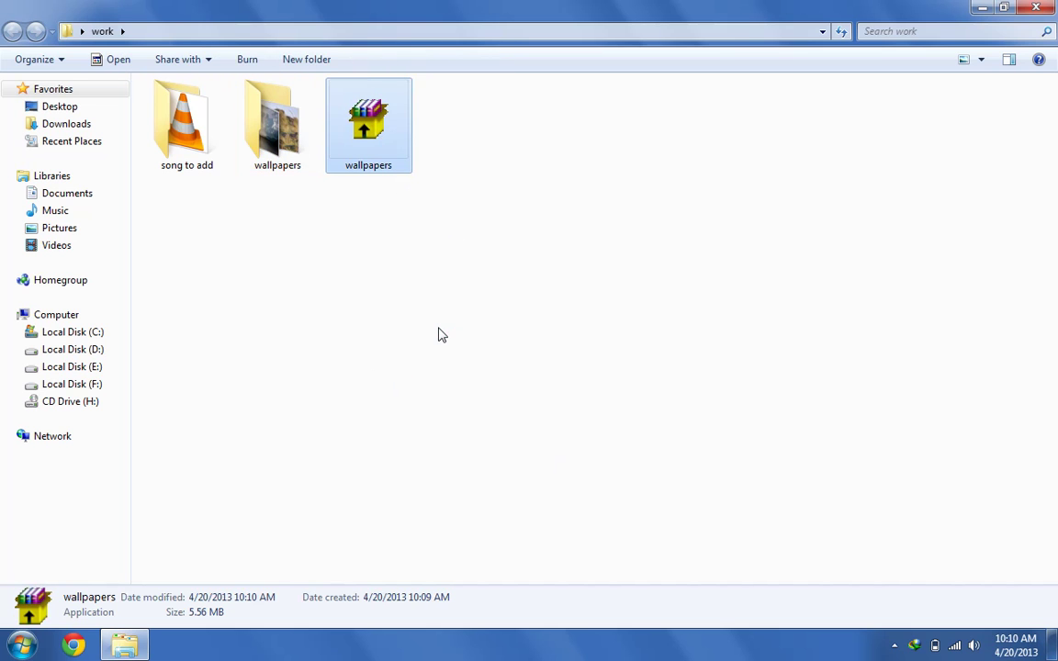
Extract the self-extracting wallpapers archive to the Desktop
click(550, 392)
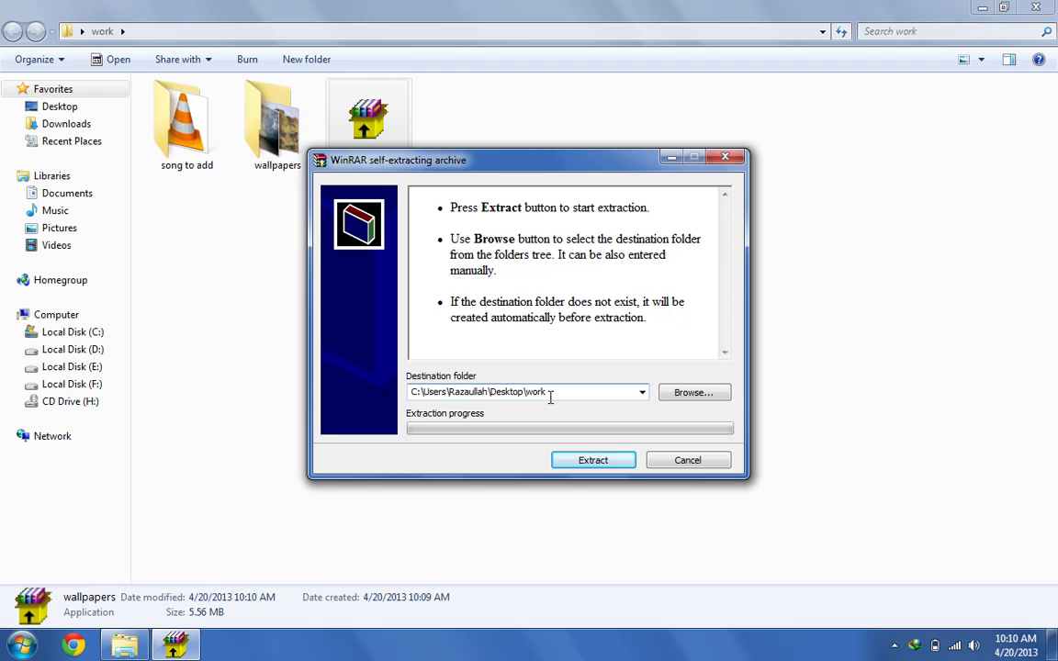
click(695, 395)
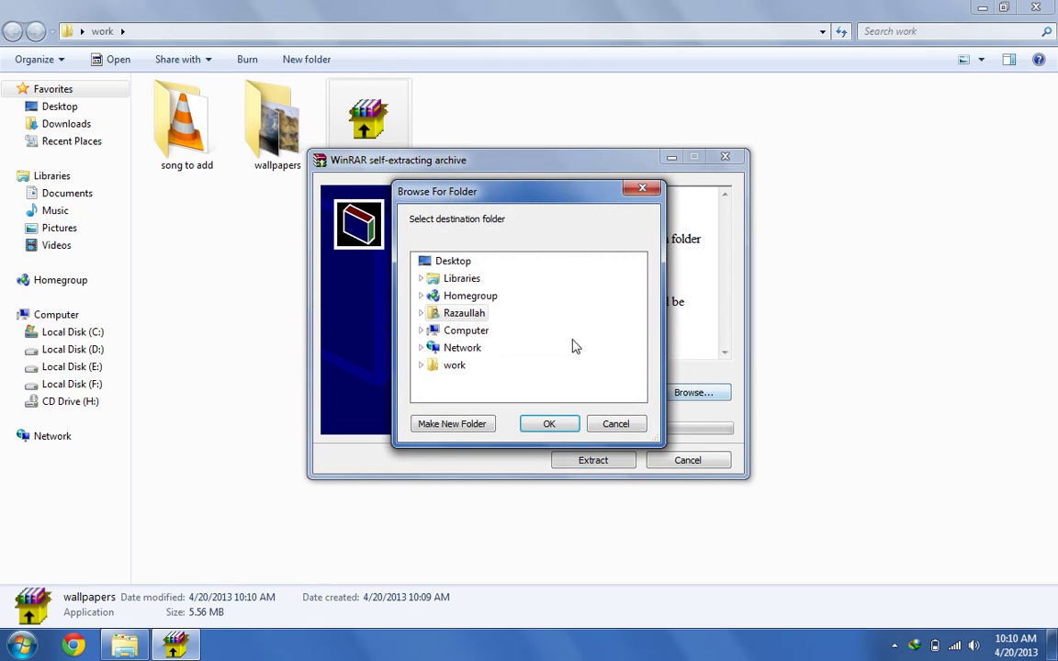
click(459, 261)
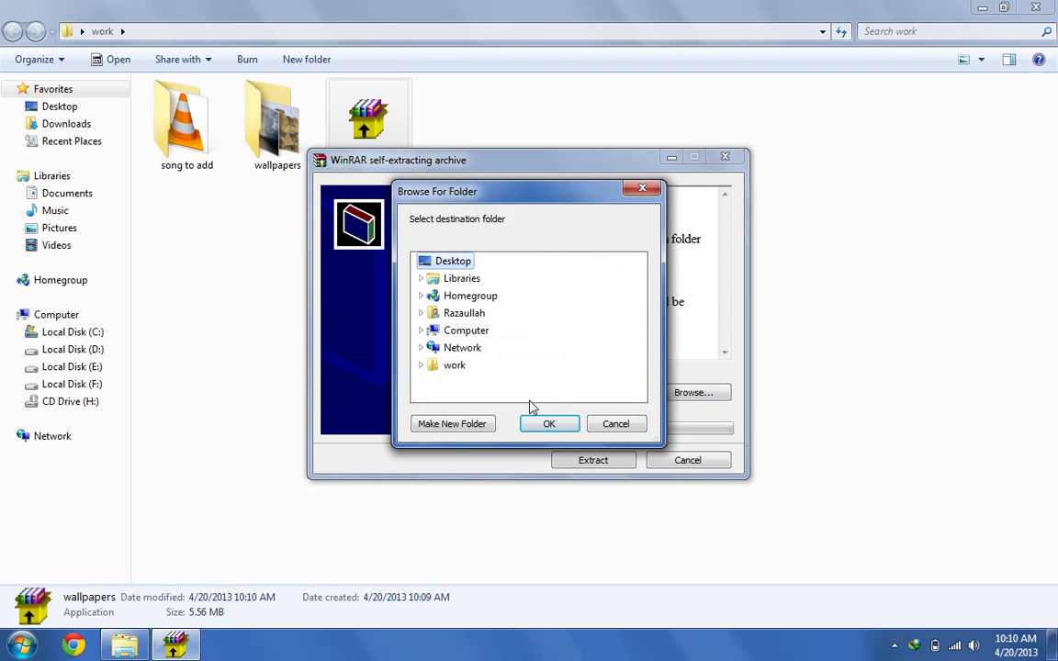
click(556, 424)
click(617, 463)
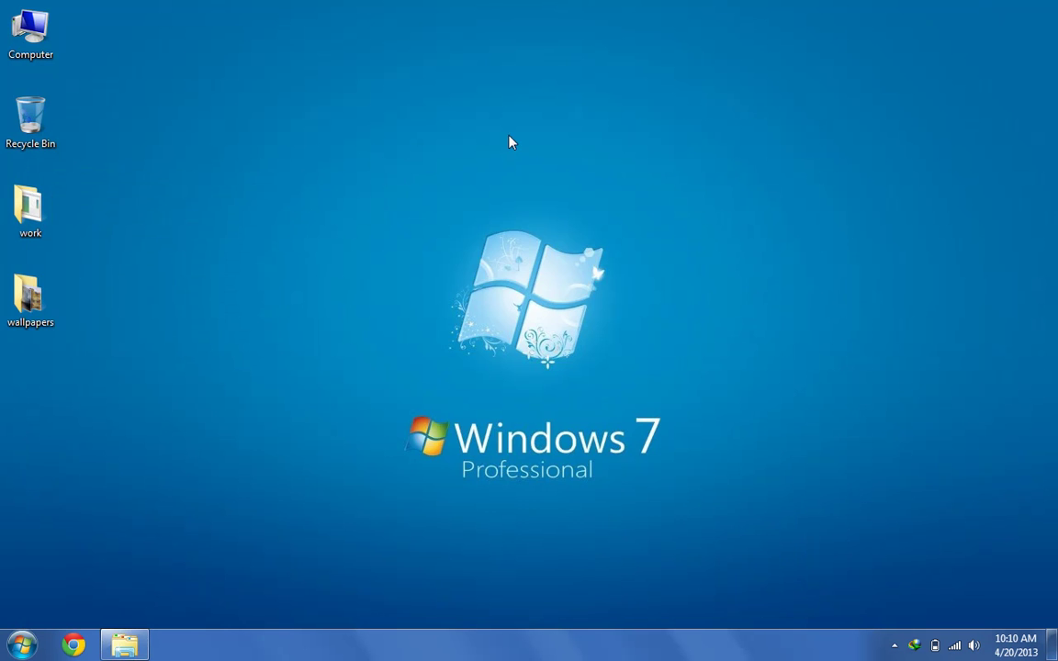
Permanently delete the extracted Desktop wallpapers folder and return to the work folder
click(33, 317)
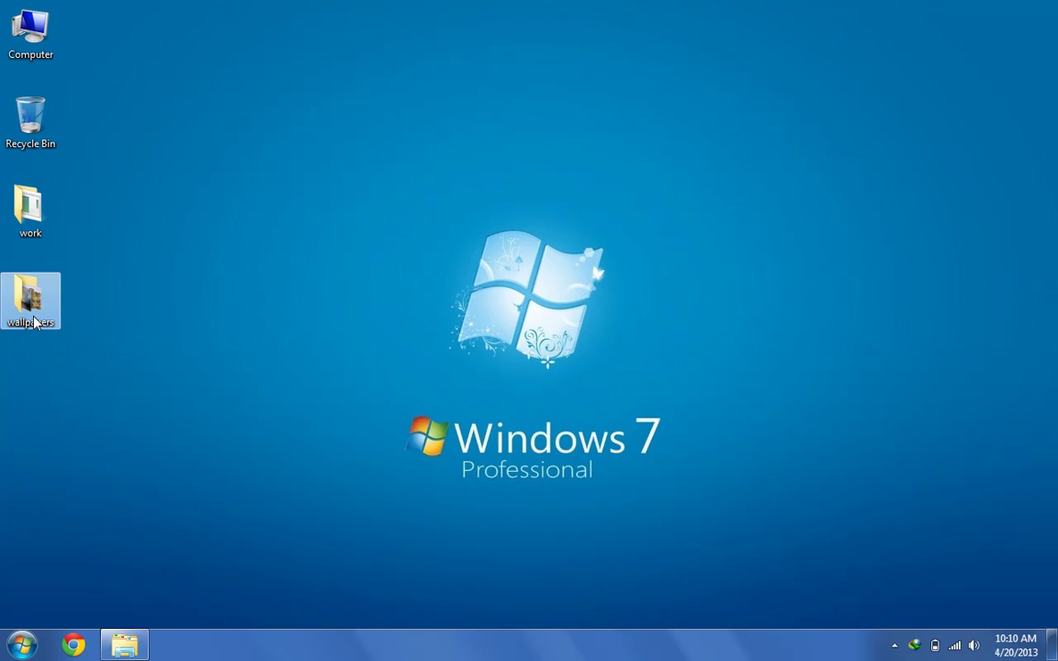
key(shift+Delete)
key(Return)
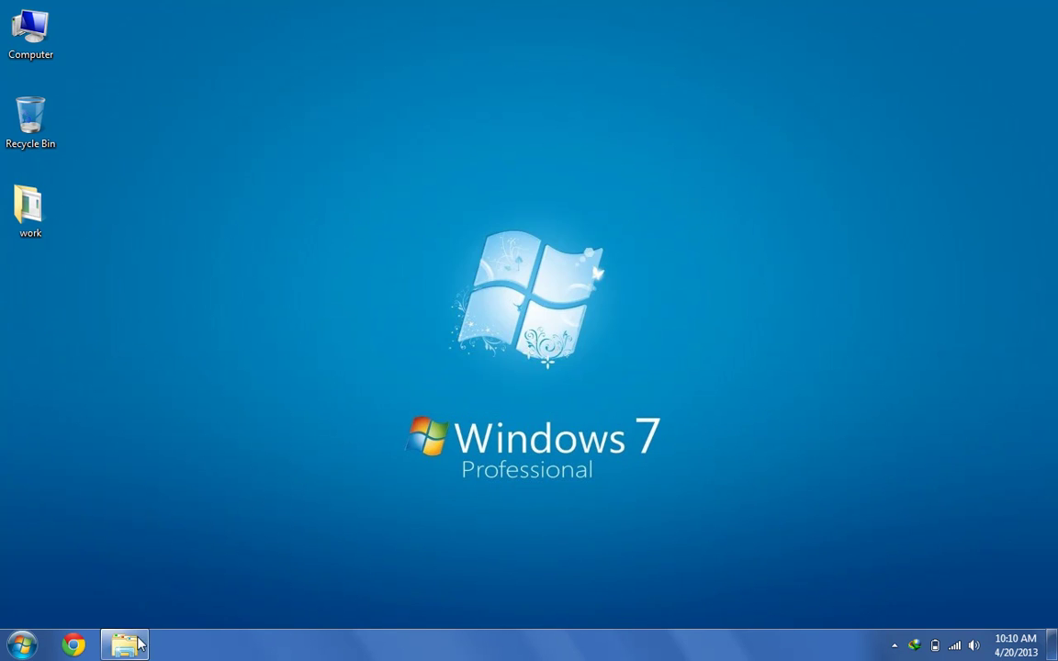
click(139, 638)
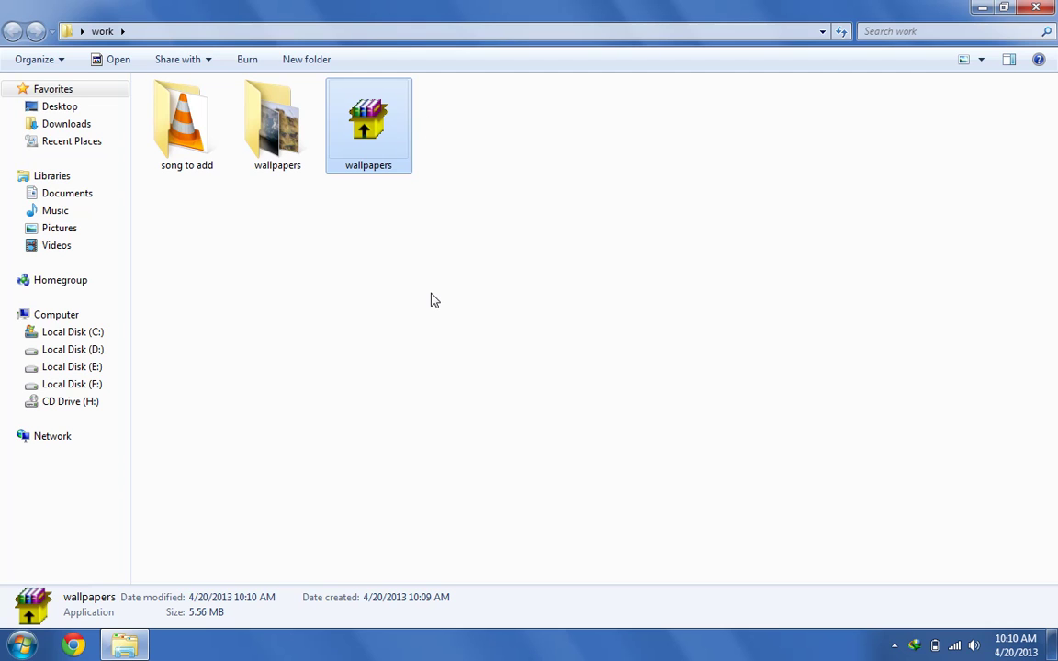
Compress the wallpapers folder into a new 8.72 MB wallpapers.rar and select it
right_click(274, 155)
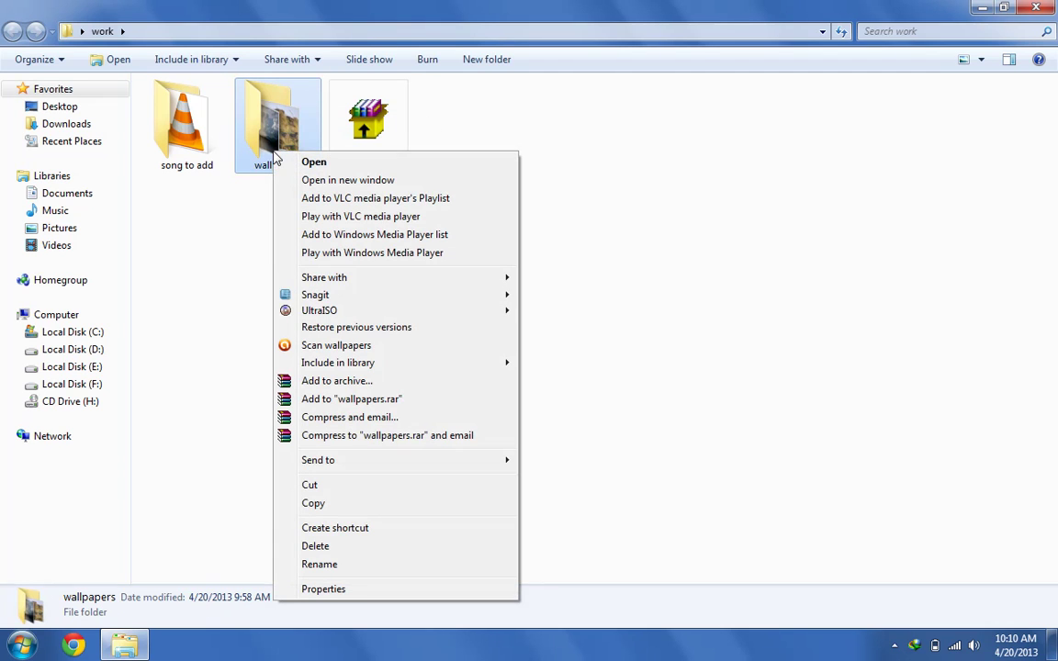
click(418, 399)
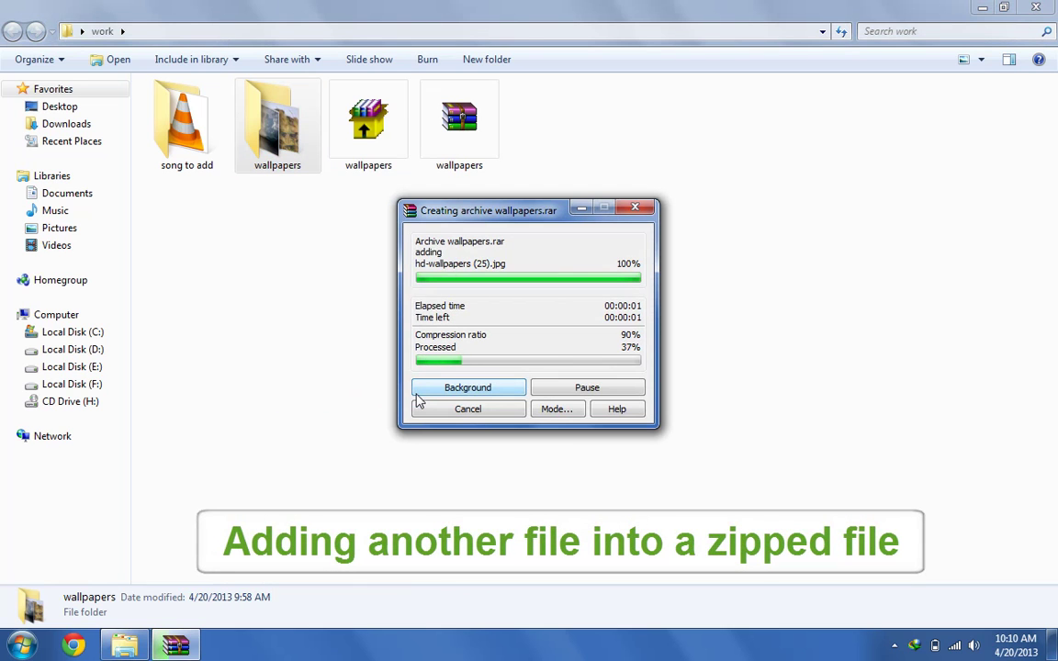
click(328, 298)
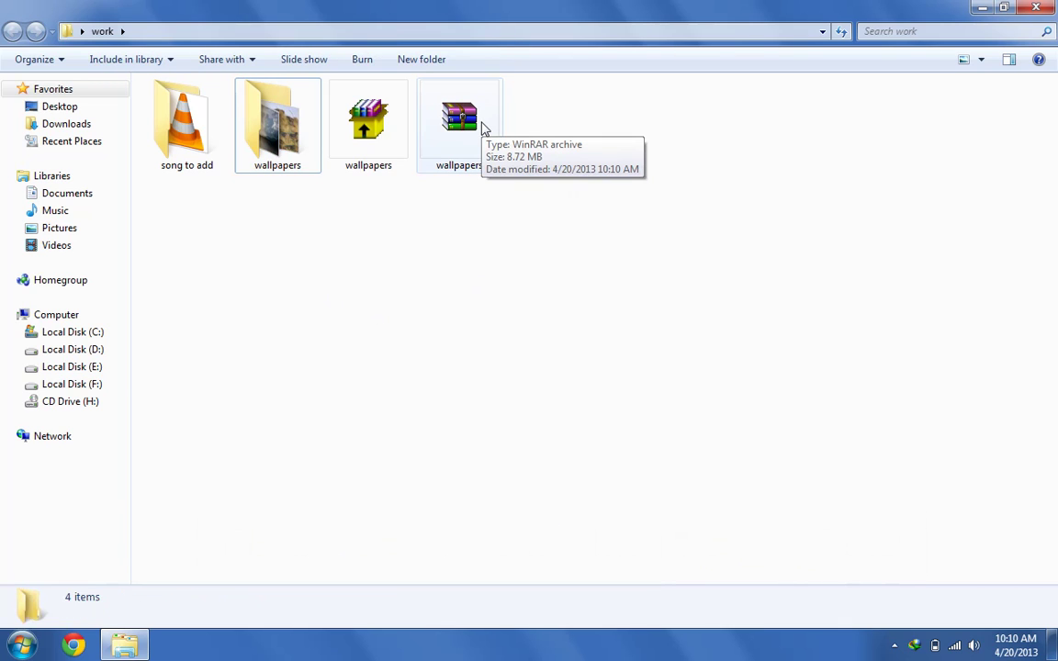
click(470, 125)
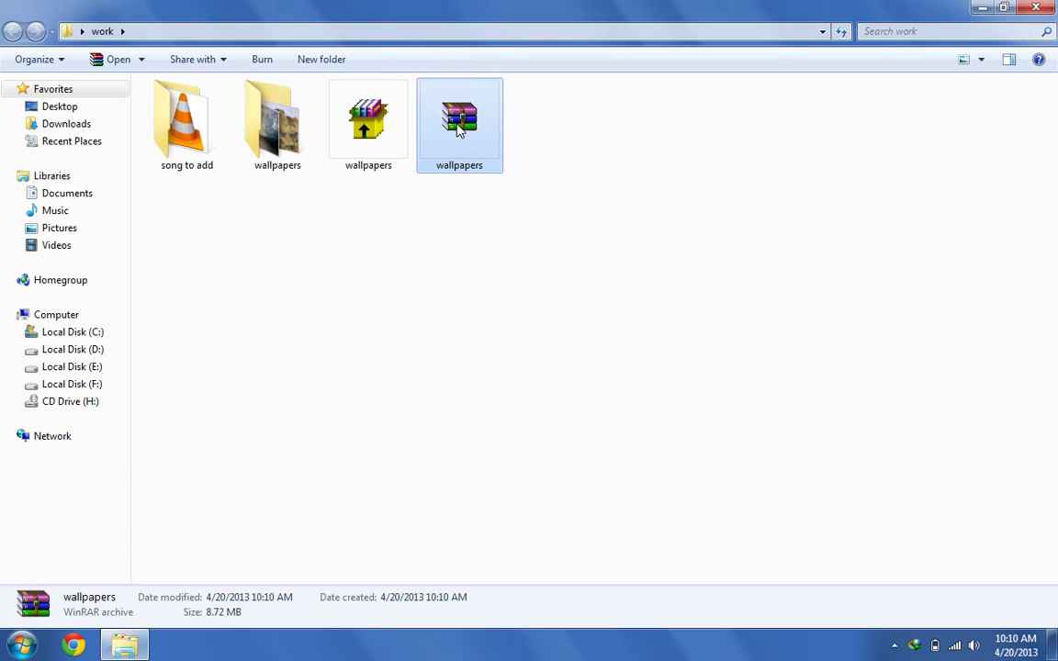
Add 'dj shadow feat mos def - six days the remix.ogg' to the wallpapers folder inside wallpapers.rar
double_click(450, 128)
drag(395, 92, 404, 218)
double_click(302, 367)
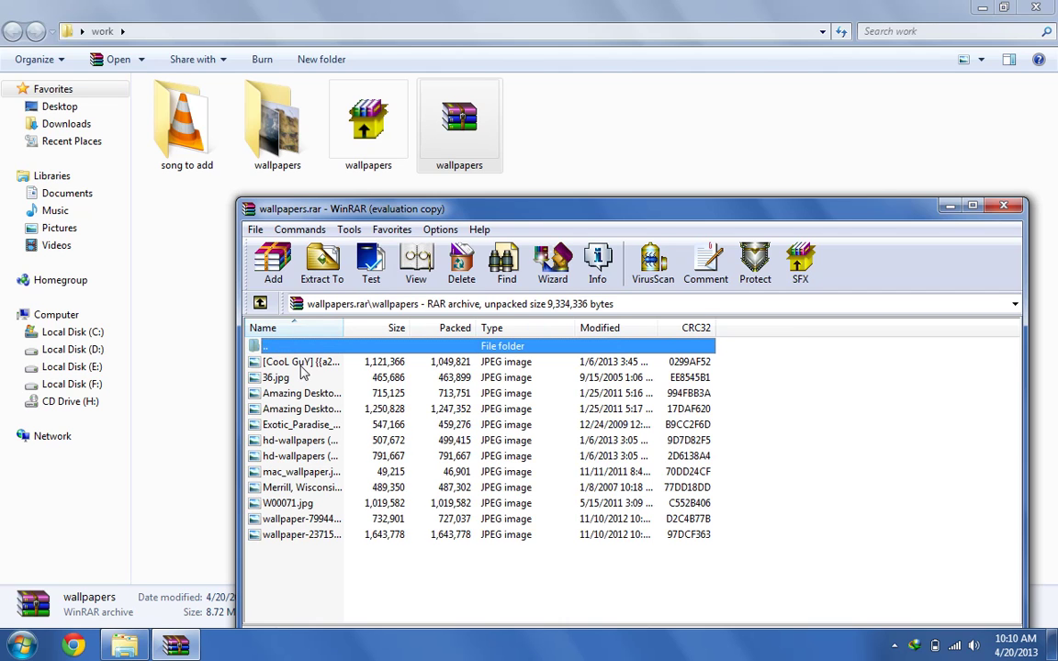
click(275, 263)
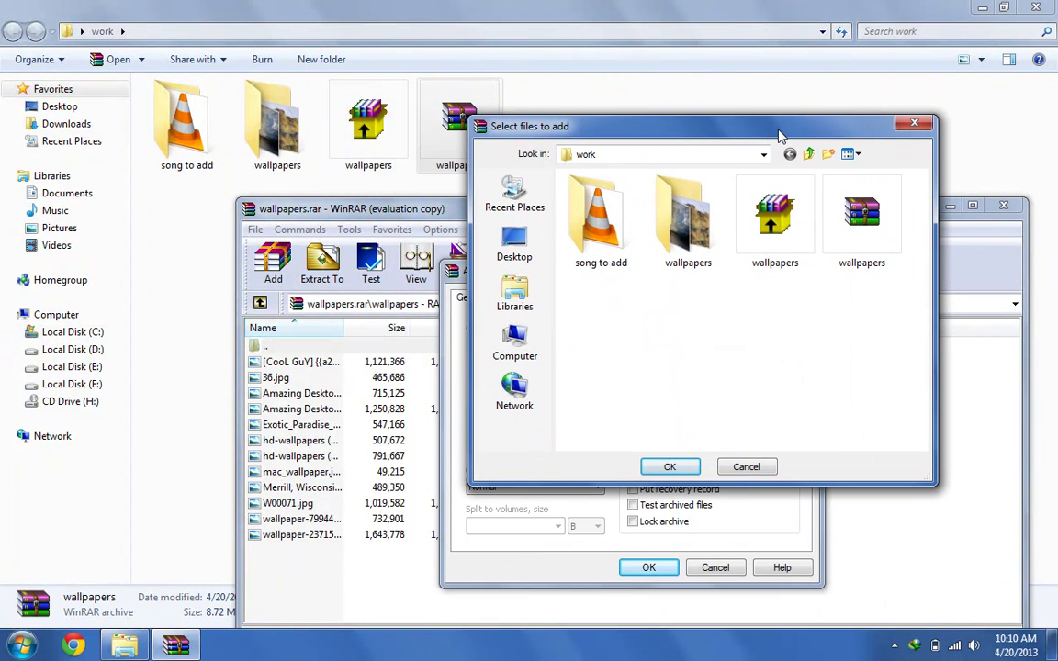
double_click(601, 248)
click(625, 197)
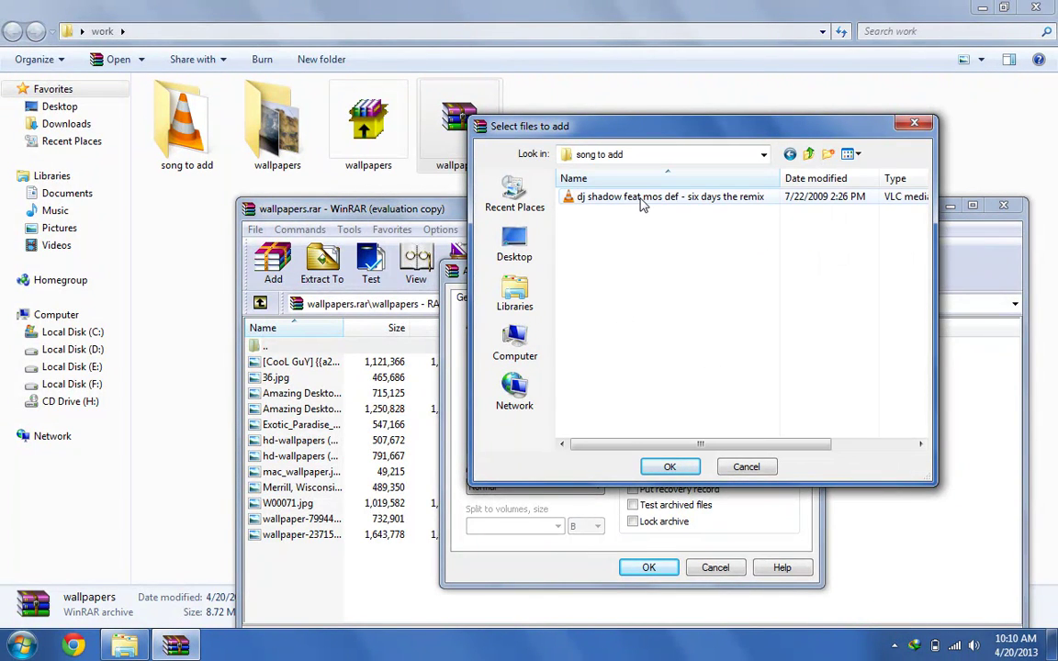
click(673, 466)
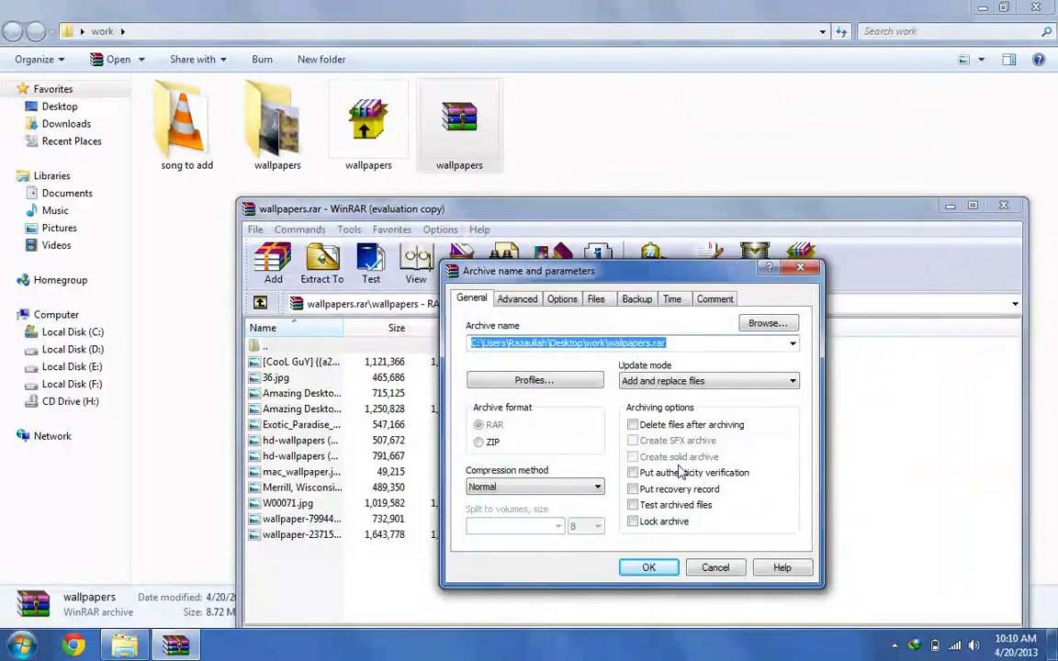
click(650, 511)
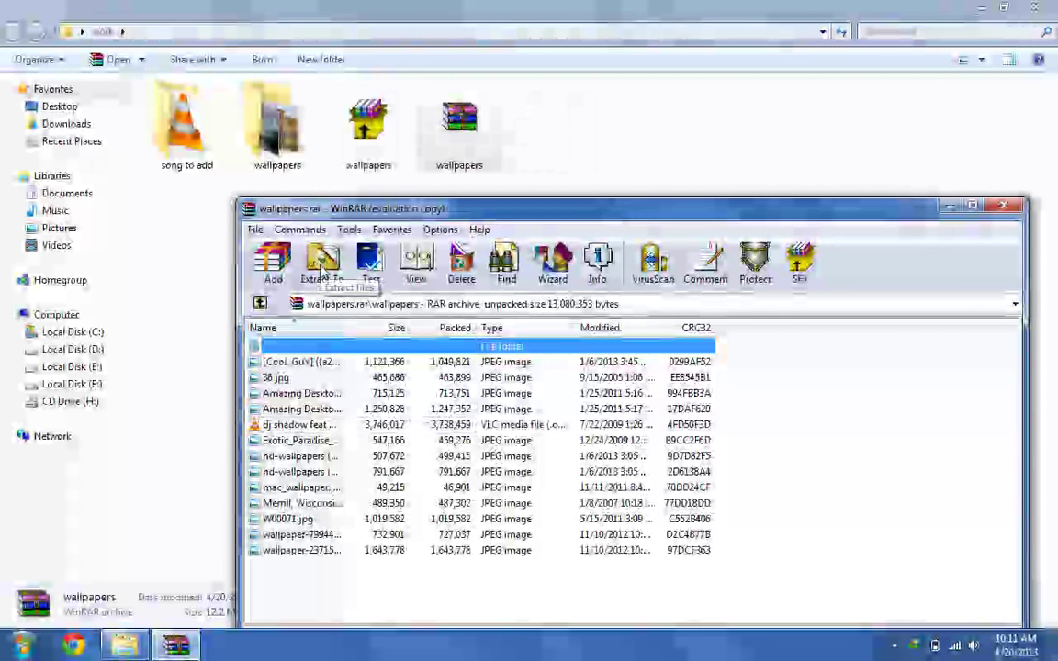
Extract wallpapers.rar to the Desktop
key(Escape)
click(425, 114)
double_click(425, 114)
click(326, 275)
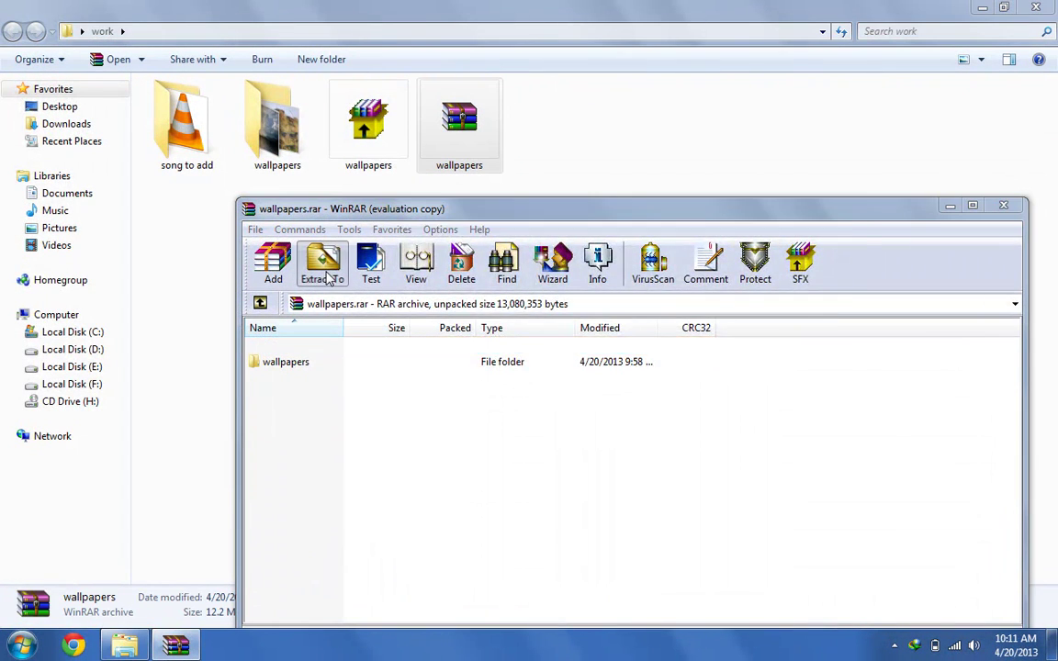
click(668, 333)
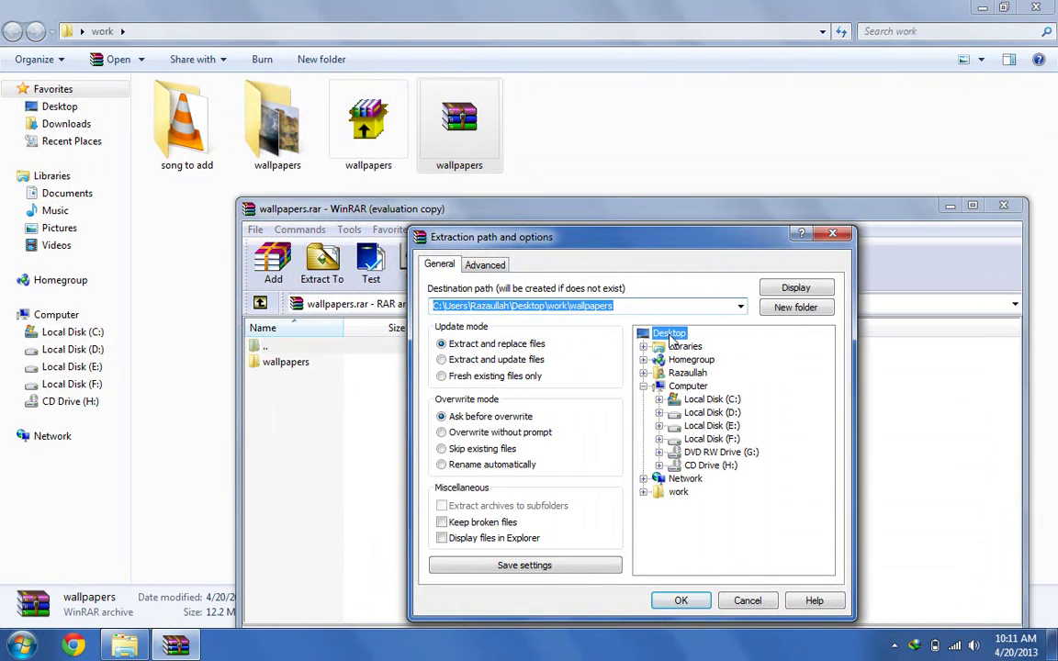
click(679, 600)
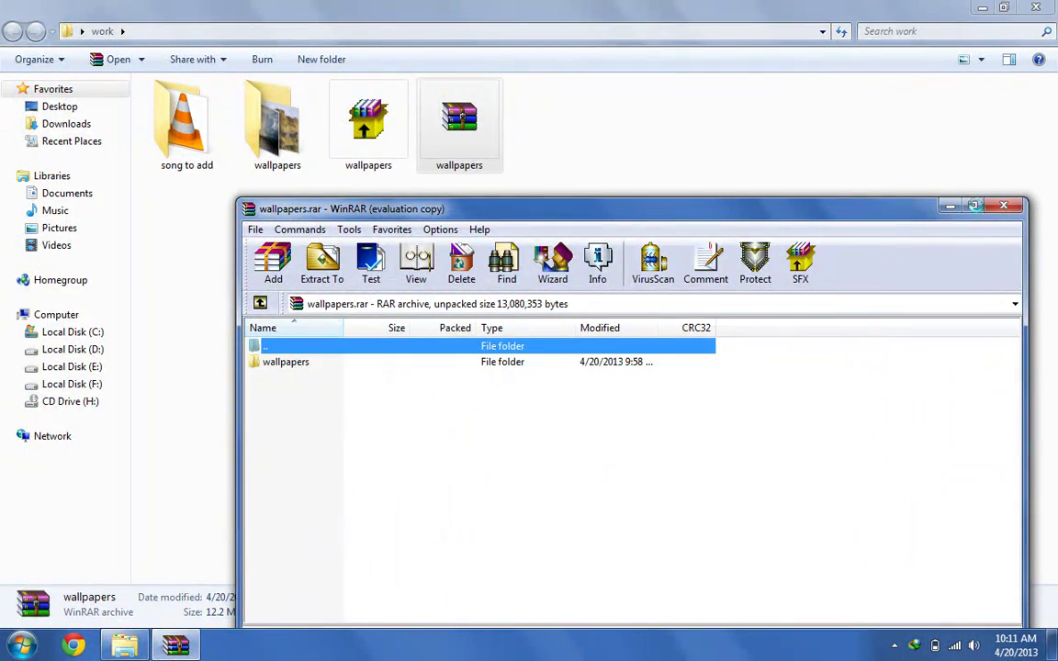
Close the windows and confirm the Desktop wallpapers folder holds 13 files, 12.4 MB
click(994, 210)
click(1035, 7)
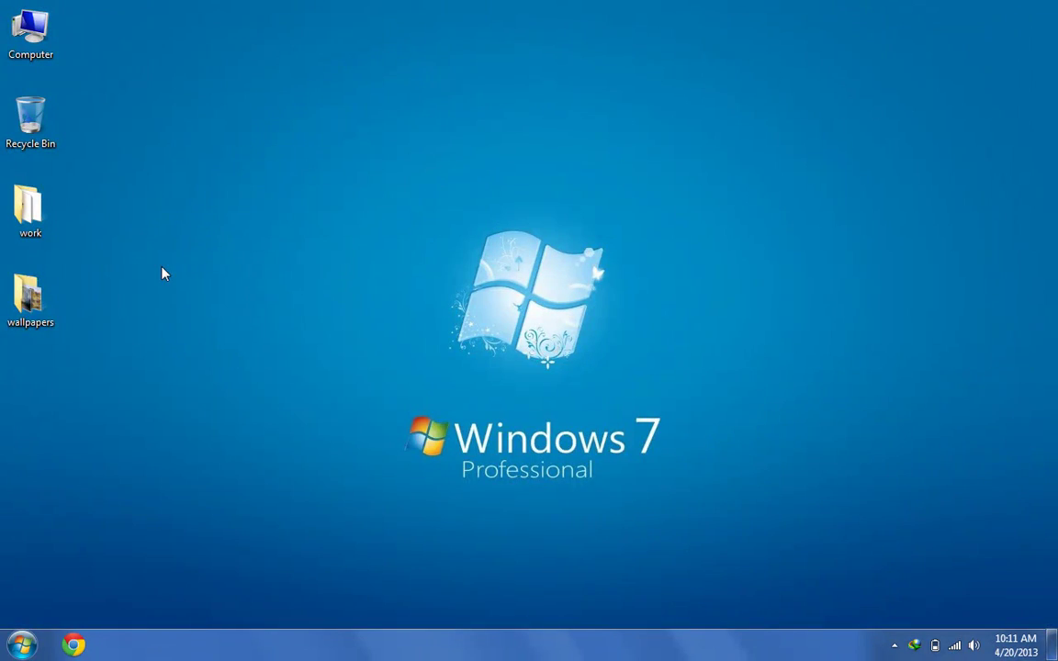
double_click(28, 294)
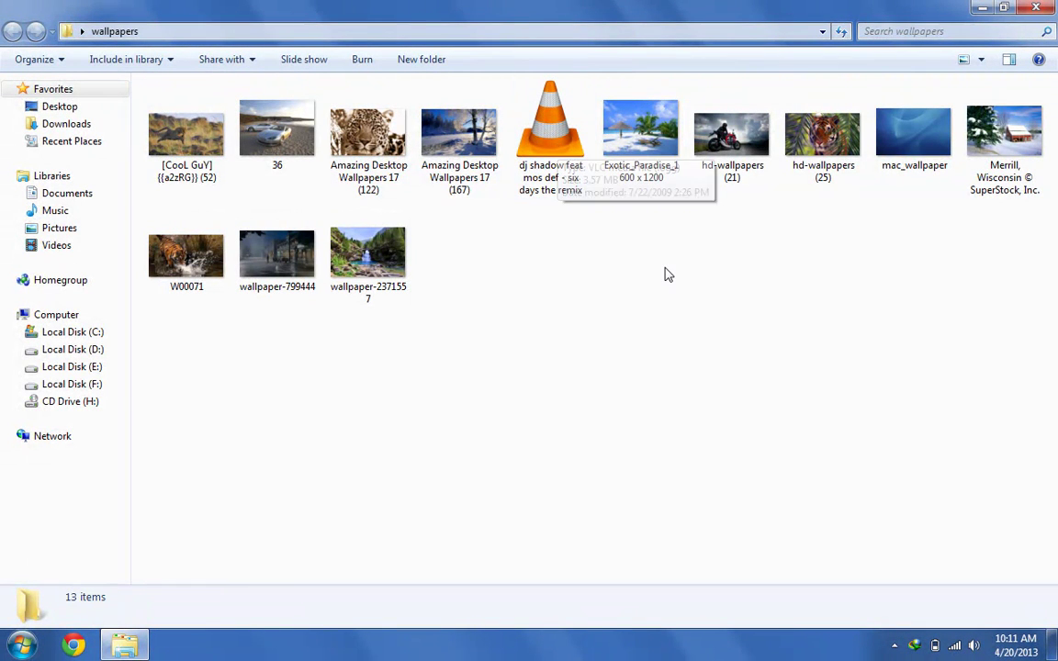
click(1035, 10)
right_click(20, 289)
click(125, 615)
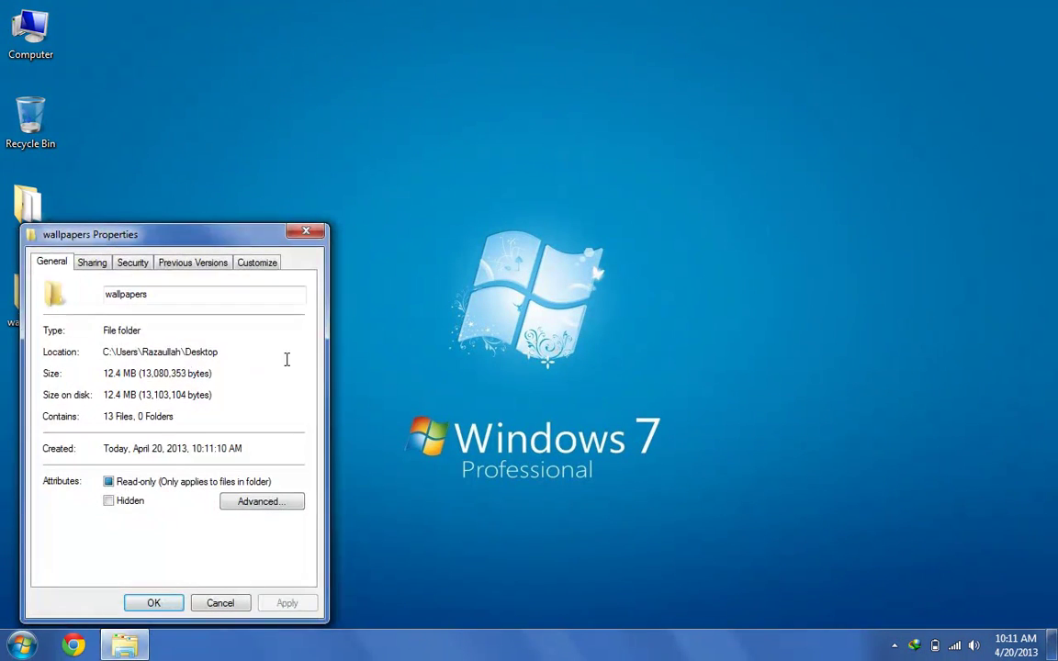
click(222, 603)
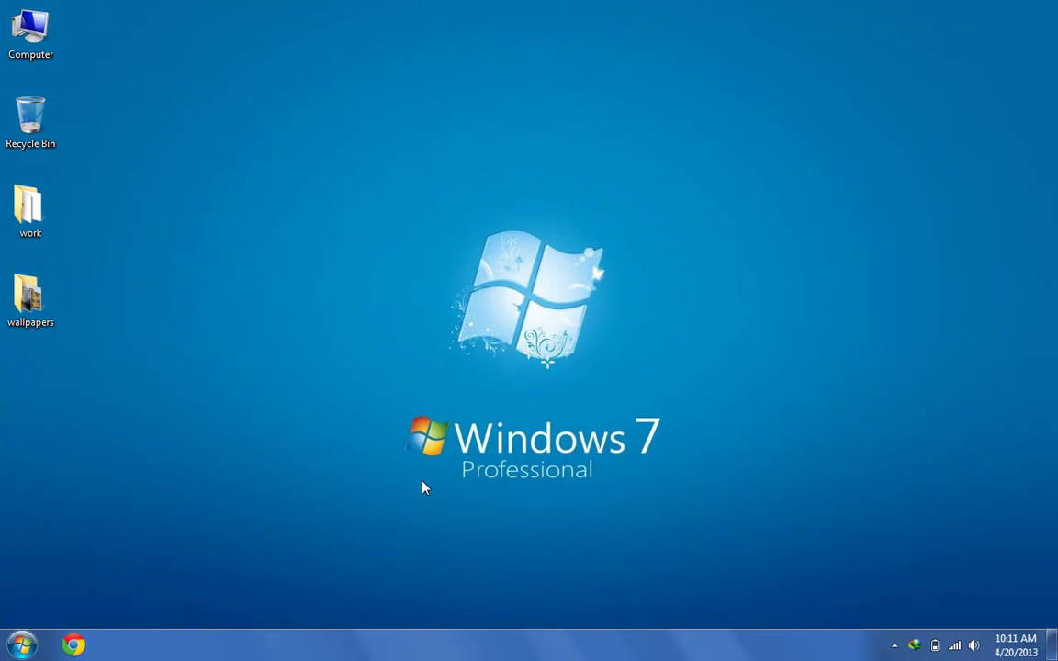